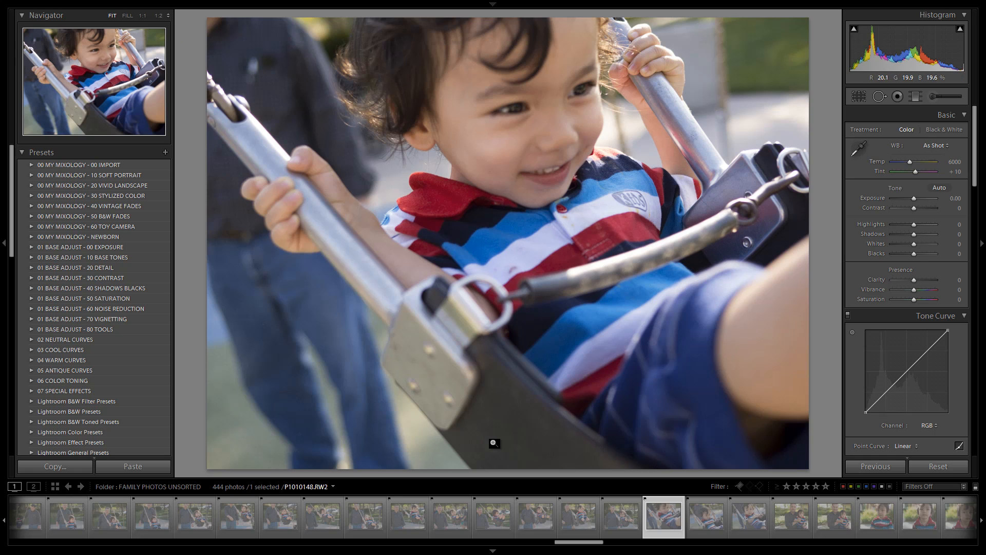
Browse through the swing photos in the filmstrip to pick the close-up of the smiling boy.
left_click(296, 523)
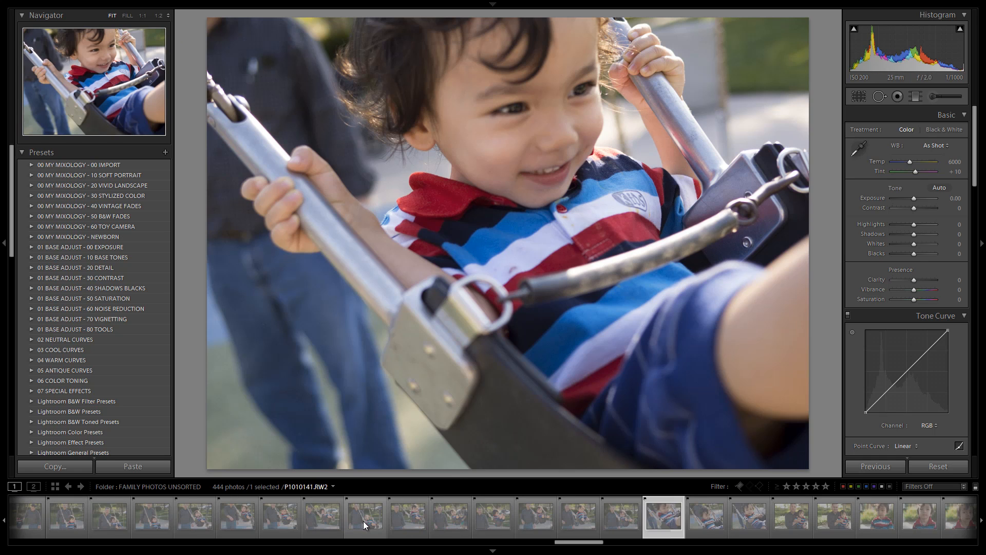
left_click(360, 517)
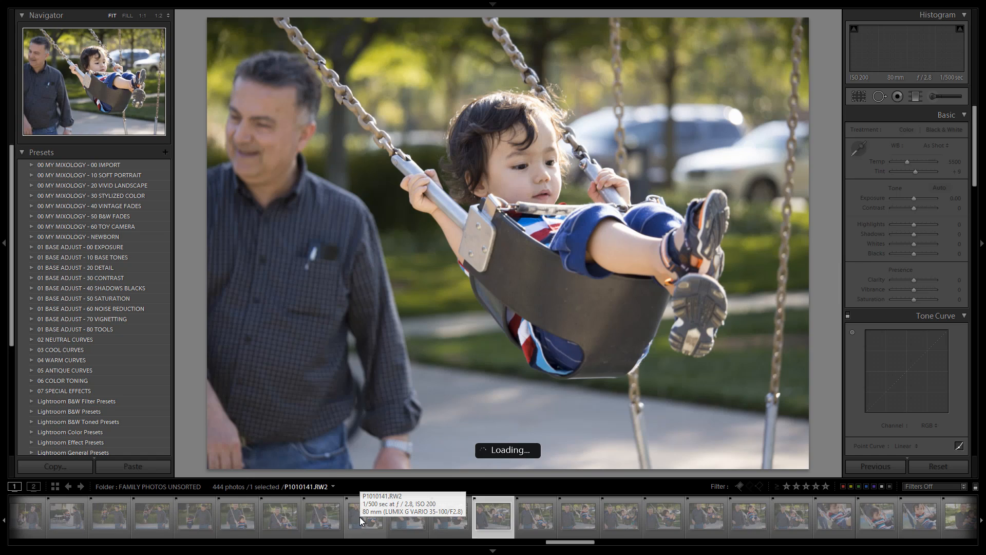
left_click(359, 516)
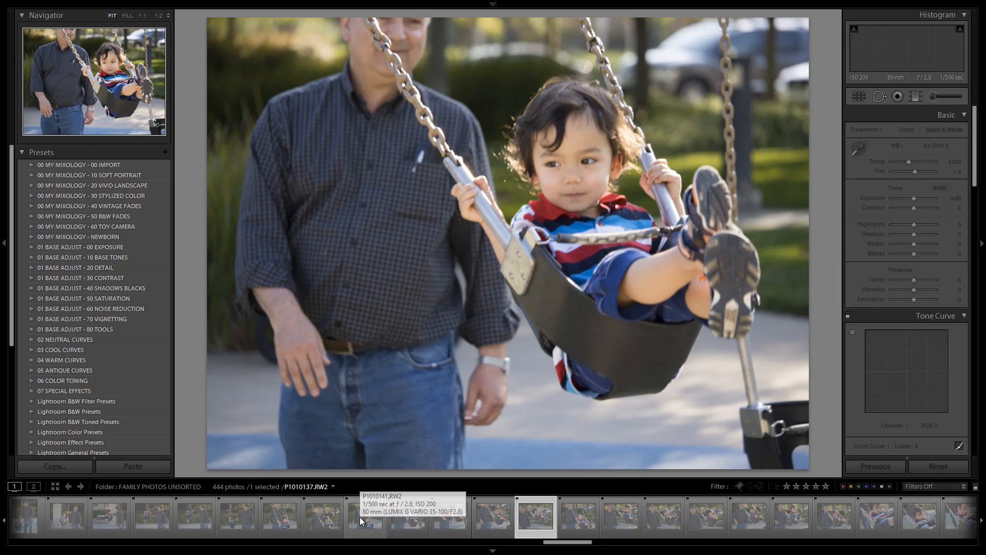
key("Right")
key("Right")
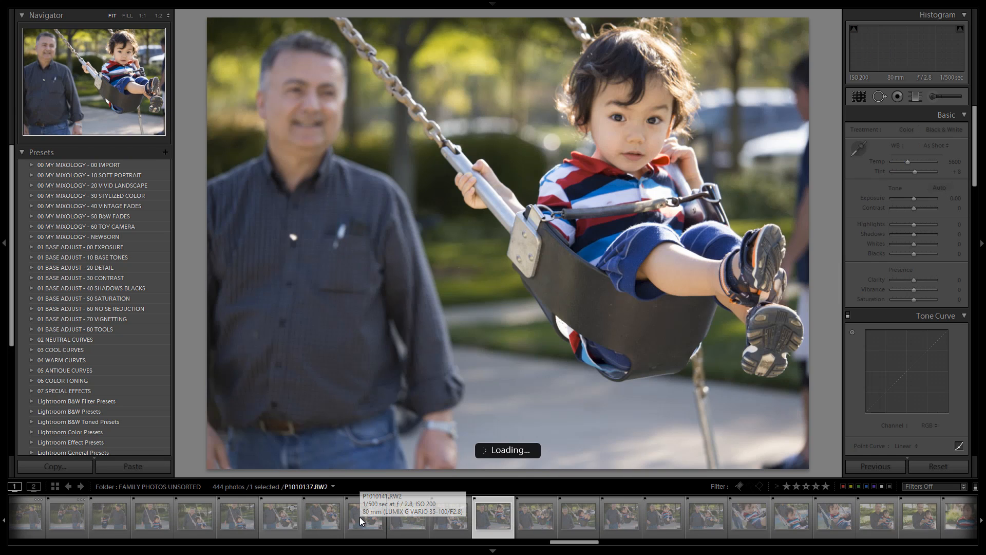
key("Right")
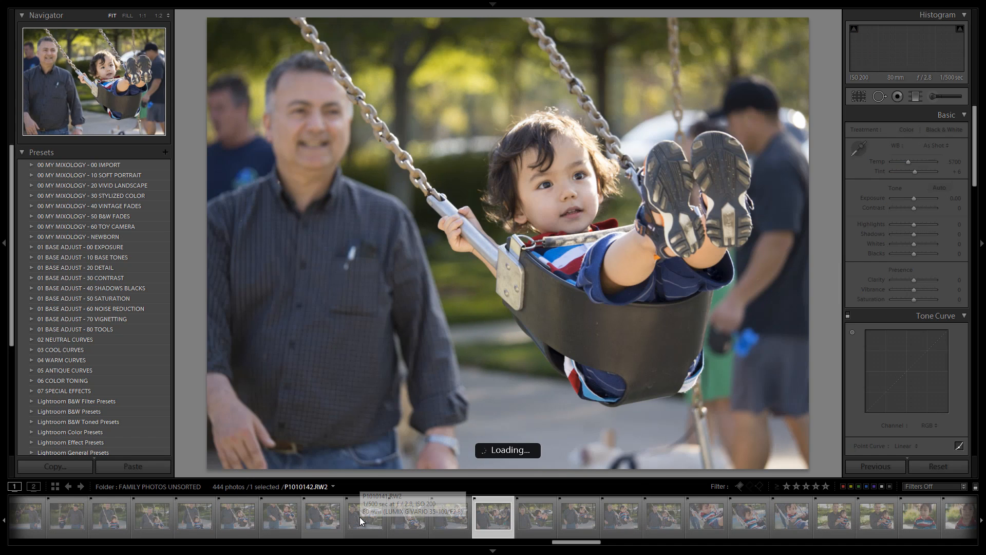
key("Right")
key("Right")
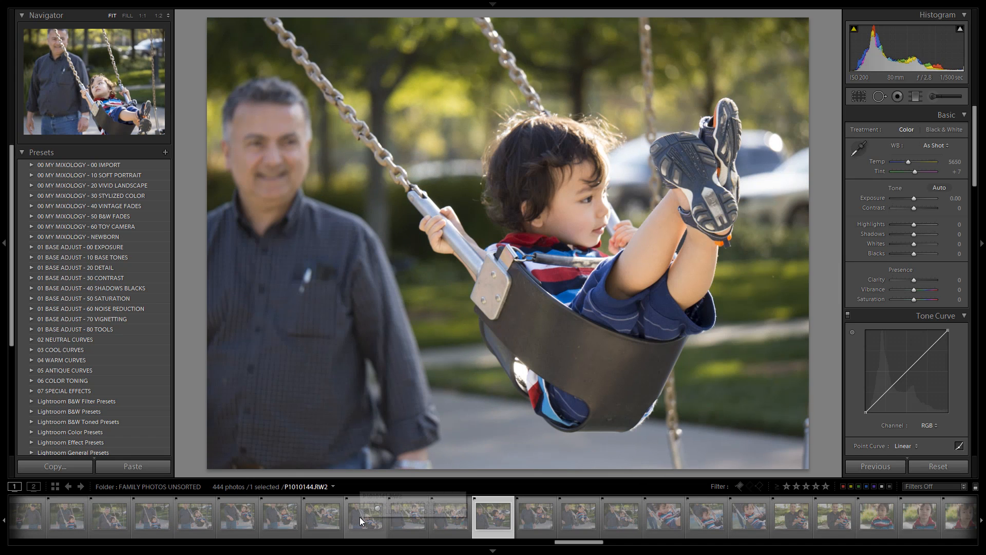
key("Left")
key("Left")
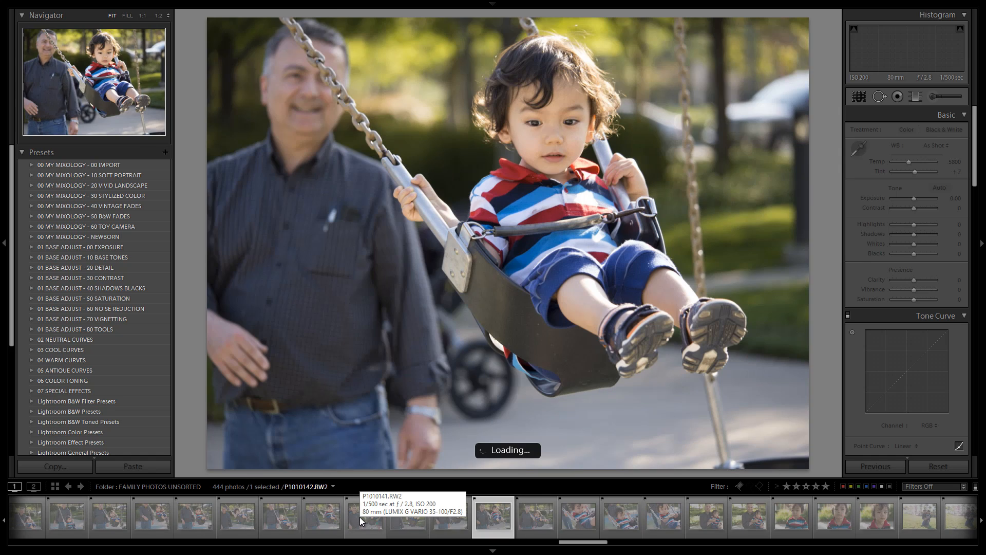
key("Right")
key("Right")
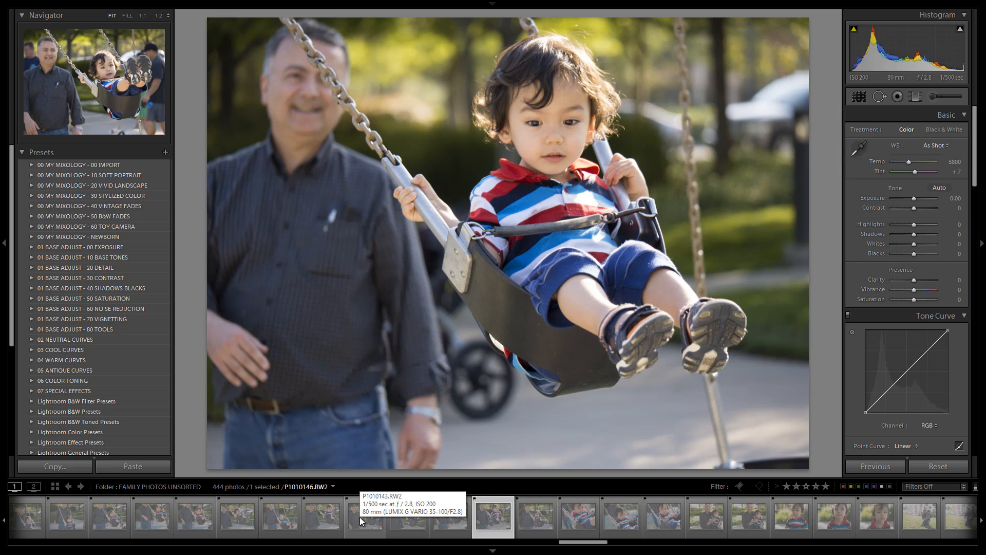
key("Left")
key("Left")
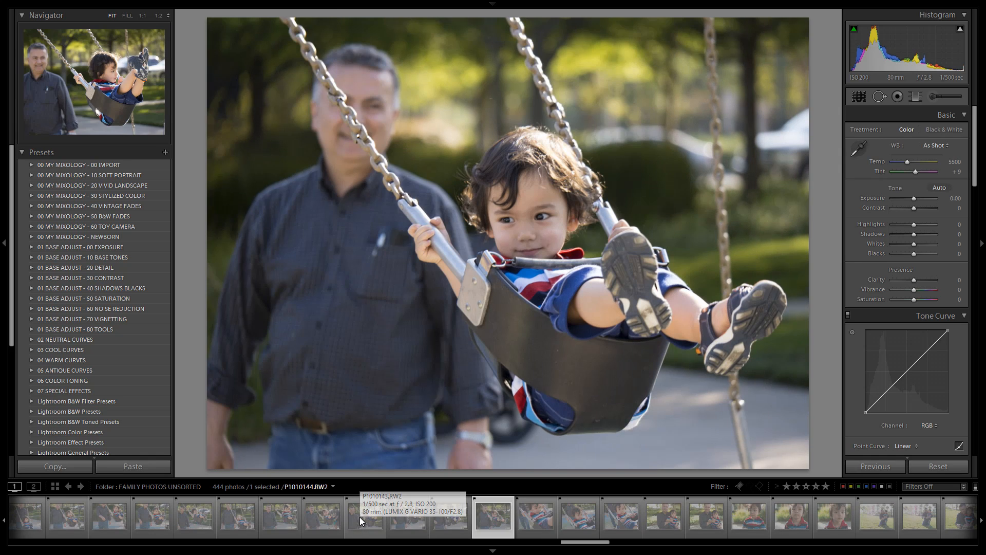
key("Right")
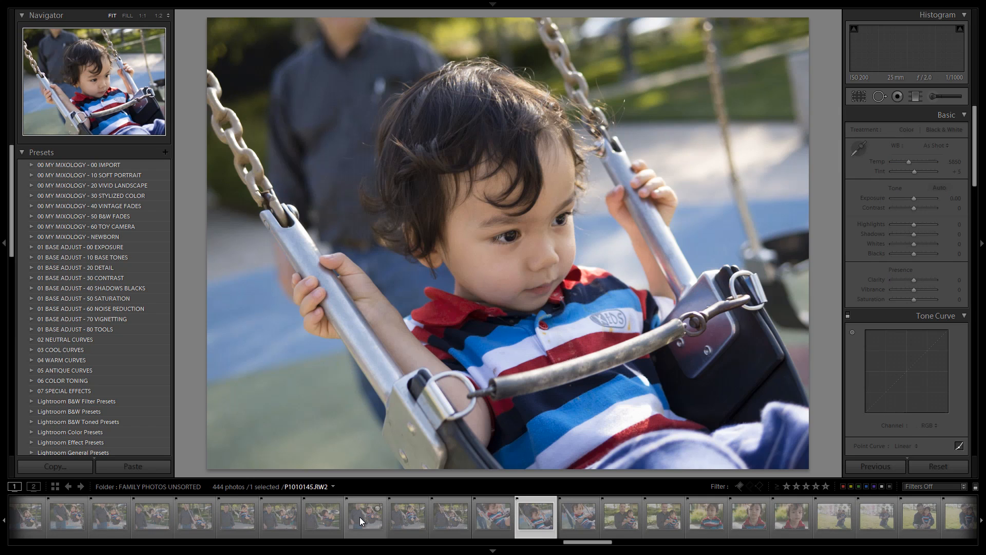
key("Right")
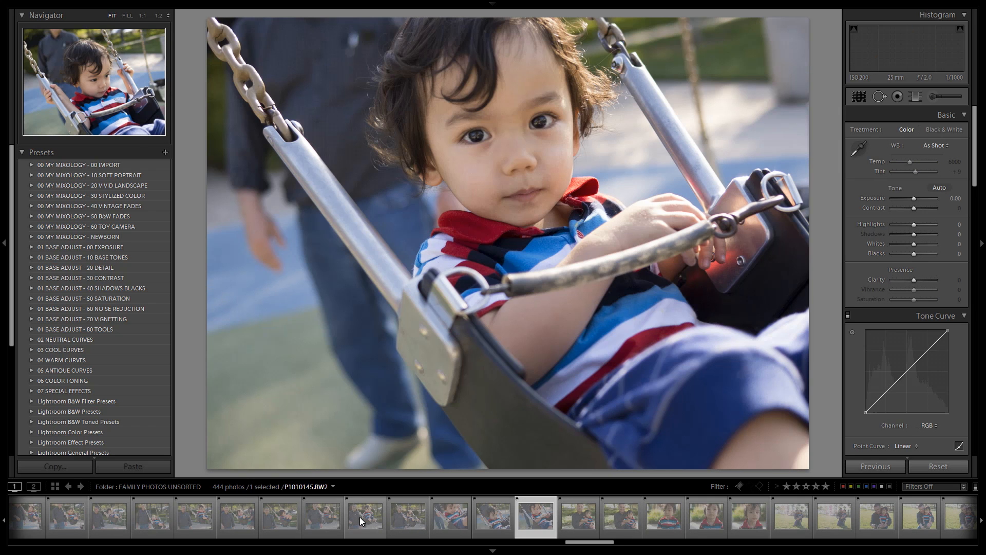
key("Right")
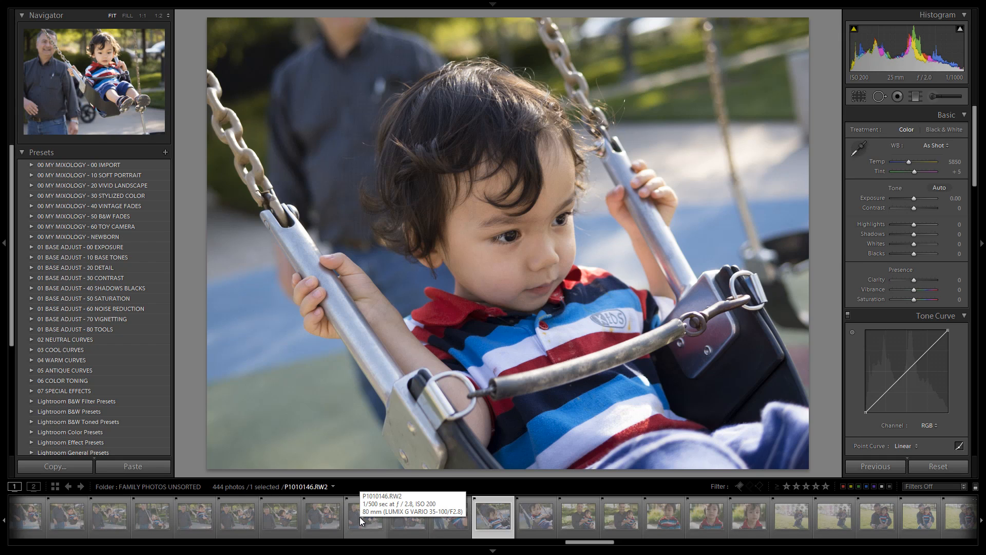
key("Right")
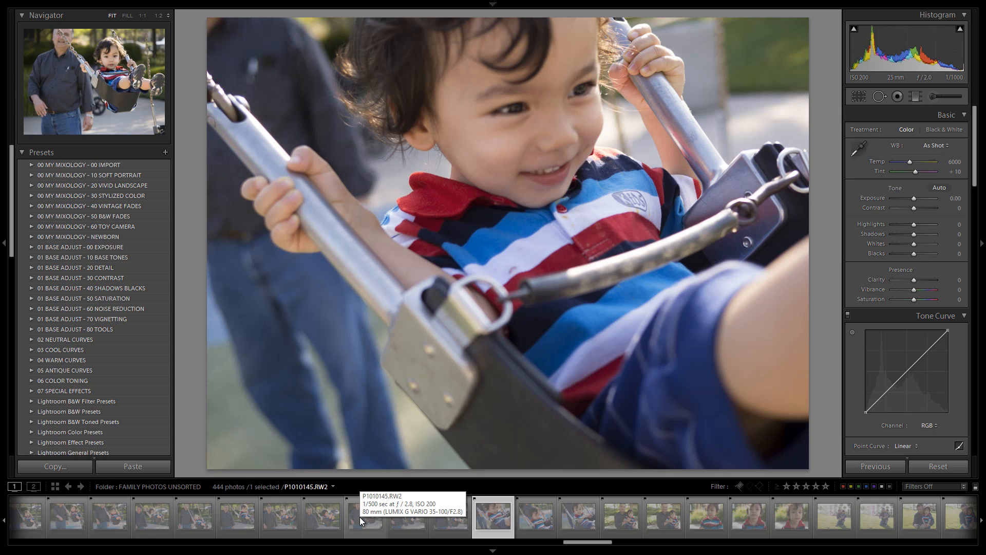
key("i")
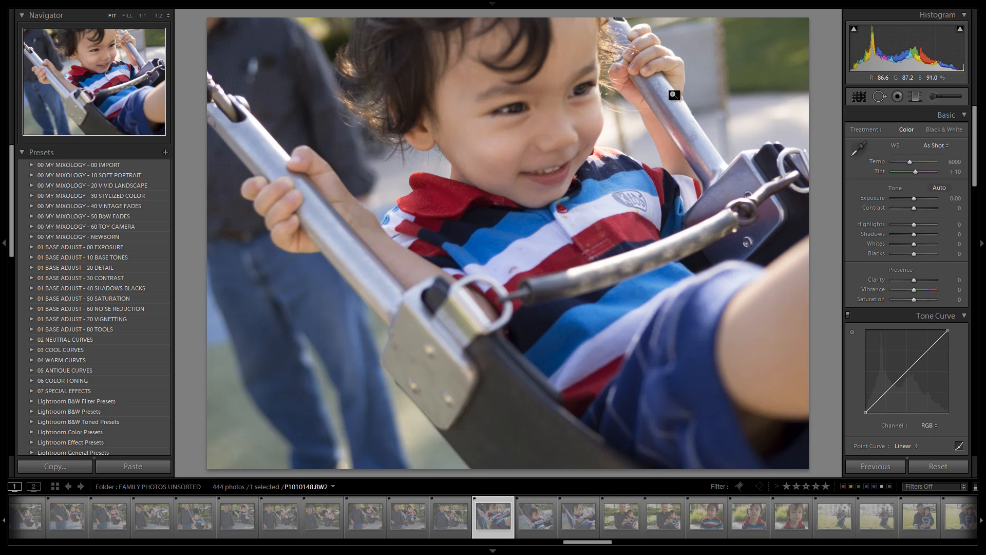
Apply the 15 SP Extra Soft B&W preset from the 00 MY MIXOLOGY - 10 SOFT PORTRAIT preset folder.
left_click(31, 175)
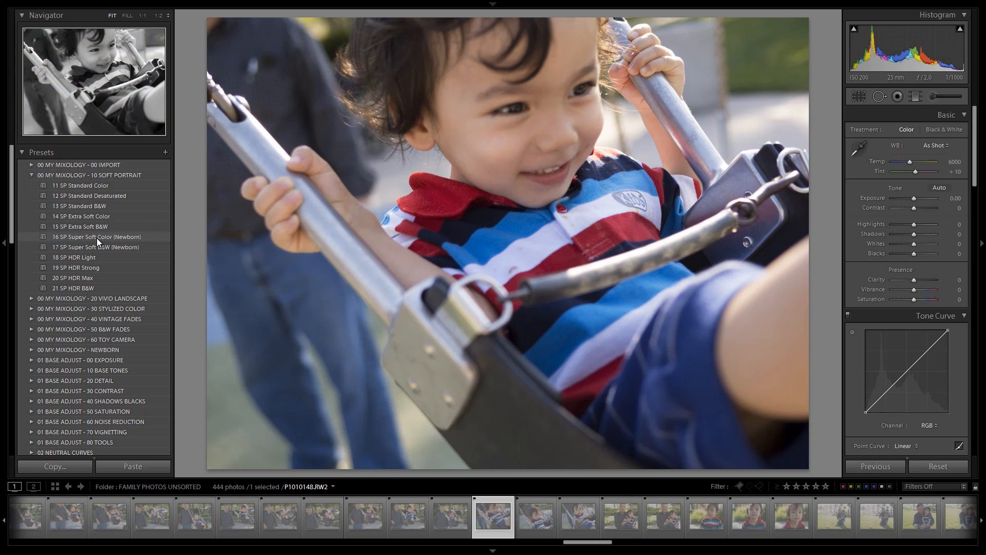
left_click(84, 226)
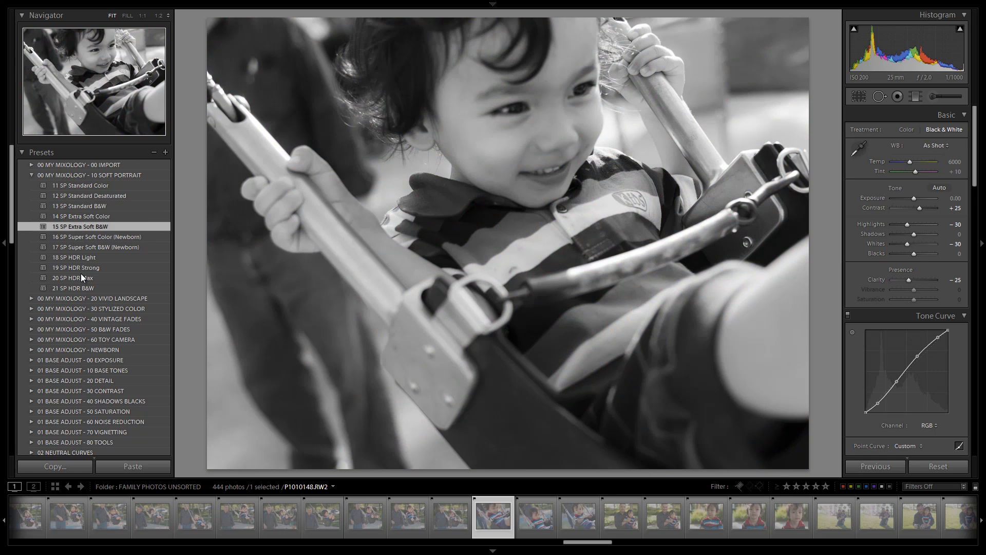
left_click(29, 174)
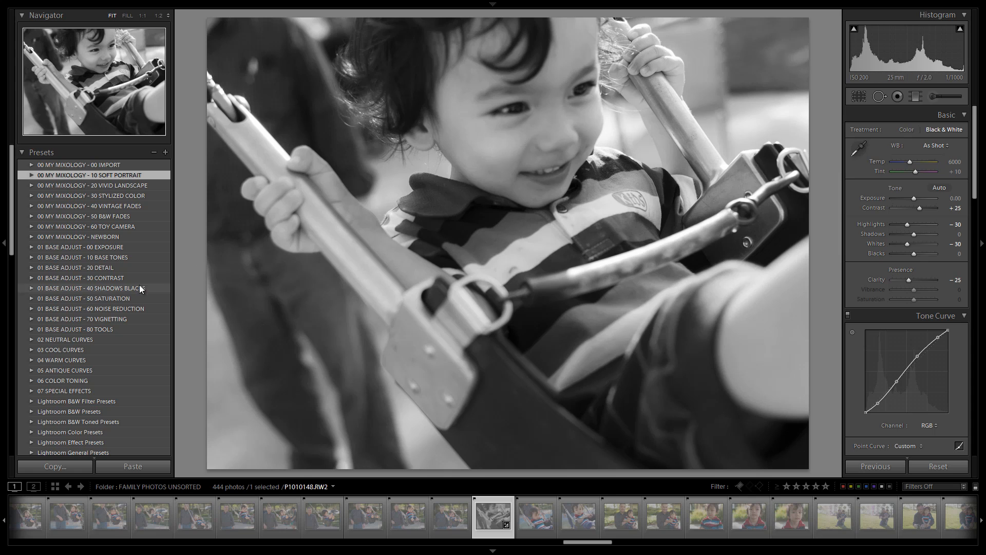
Apply the 41 B&W Vintage Punch preset from the 05 ANTIQUE CURVES folder.
left_click(31, 370)
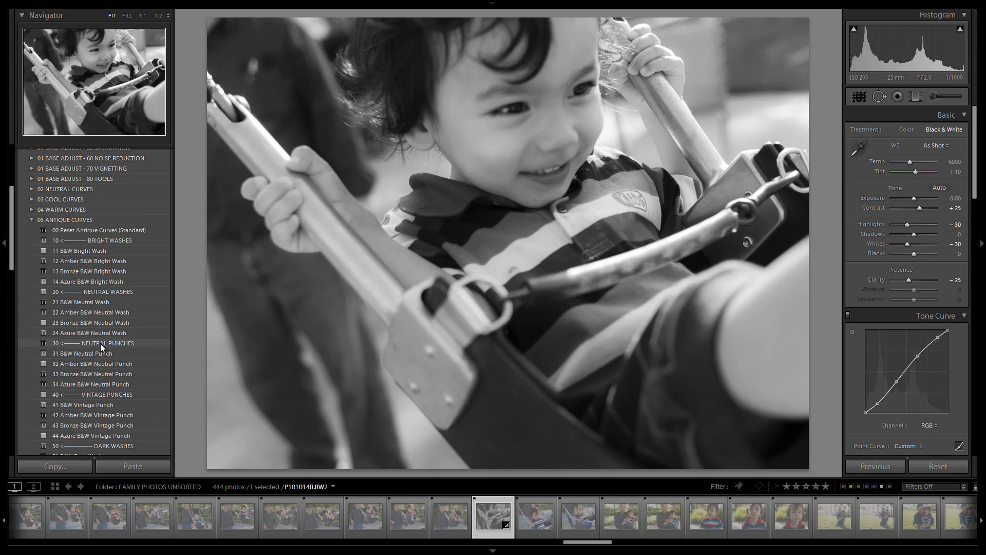
scroll(100, 343, "down", 5)
left_click(92, 329)
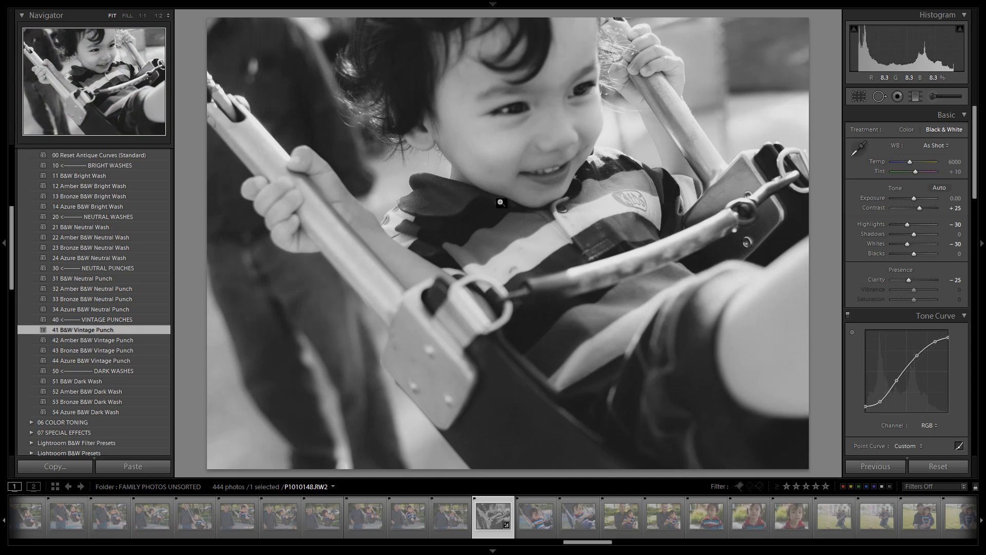
scroll(122, 262, "up", 5)
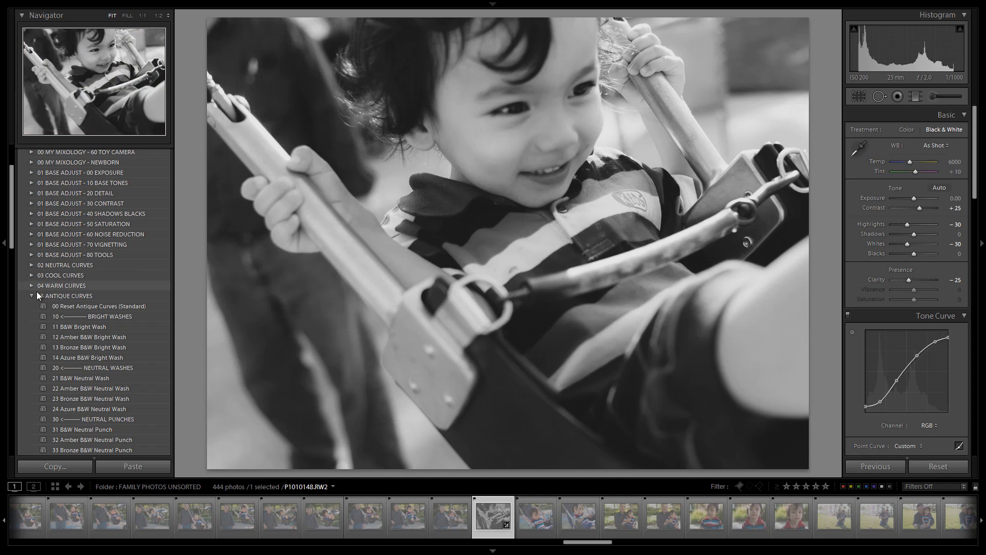
Apply the 23 Medium Film Grain preset from the 07 SPECIAL EFFECTS folder.
left_click(49, 297)
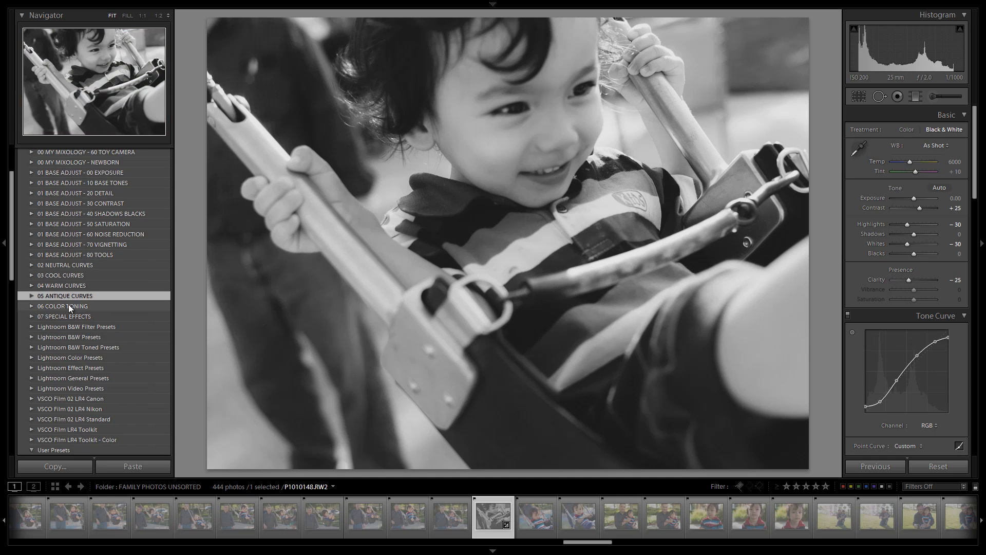
left_click(32, 316)
scroll(85, 322, "down", 6)
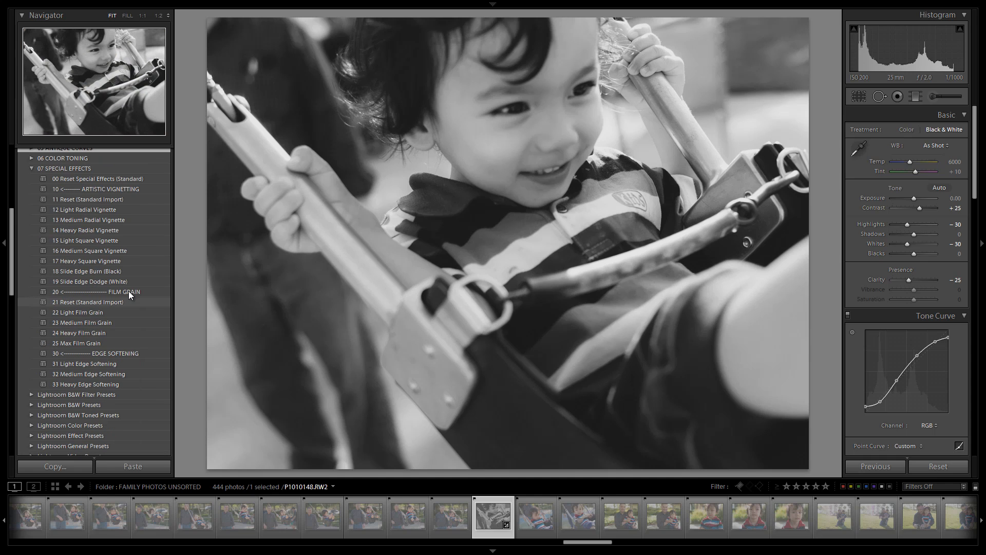
left_click(103, 323)
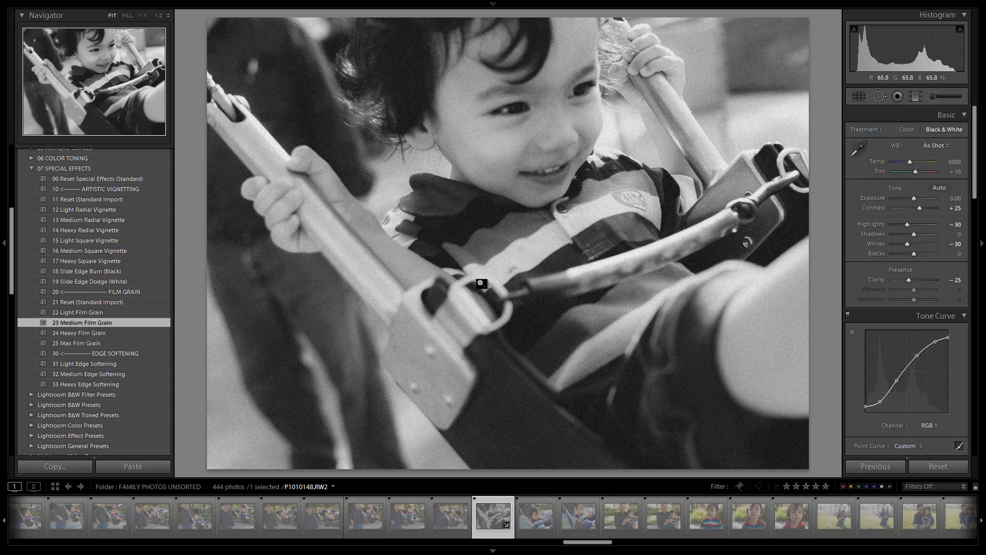
left_click(30, 168)
Compare the edited photo against its original before view.
key("backslash")
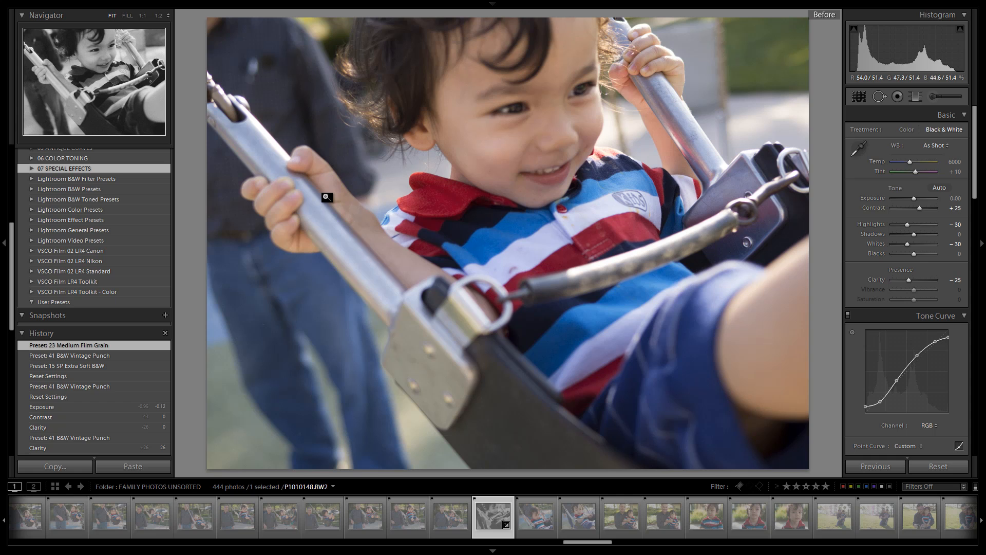
key("backslash")
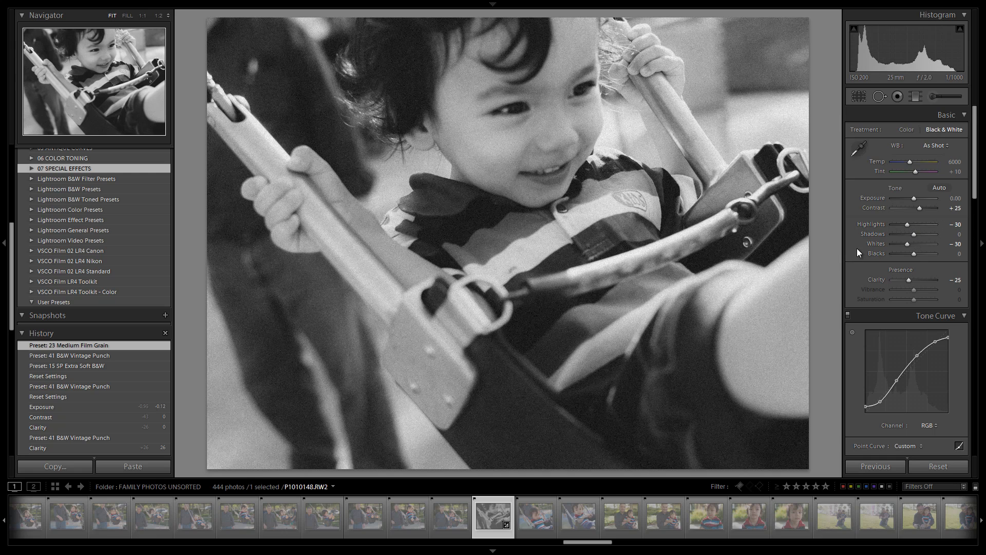
Raise Clarity in steps to -10.
left_click(909, 279)
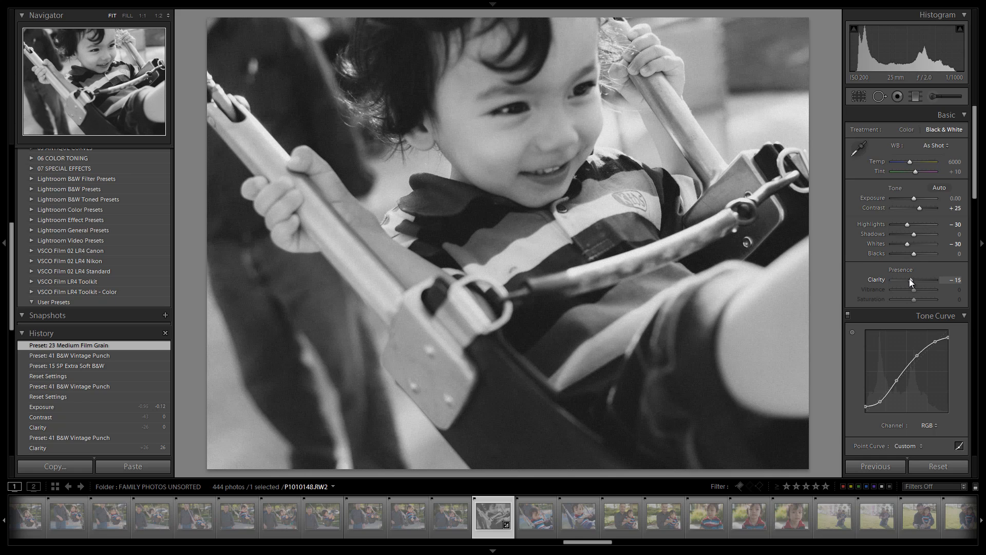
left_click(909, 280)
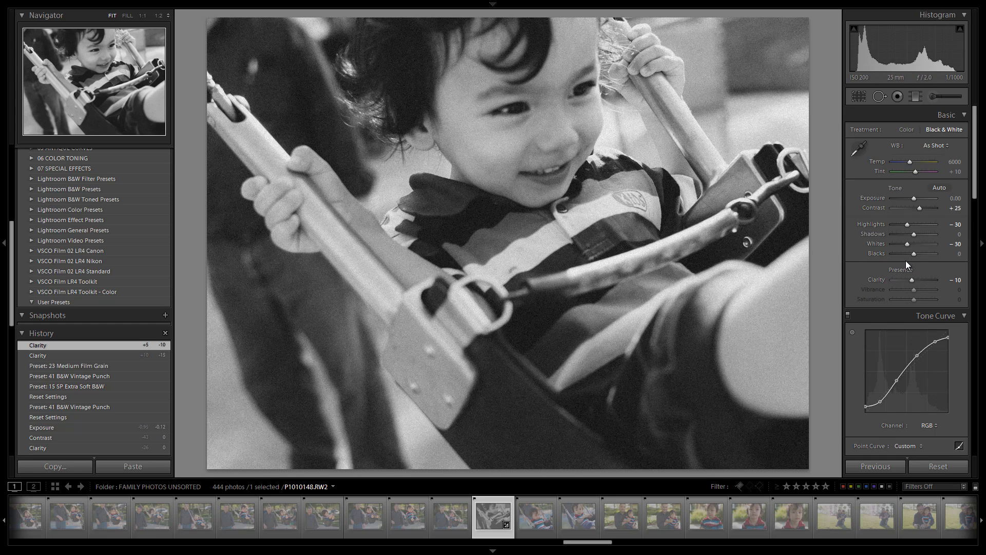
Reshape the tone curve by lowering the upper highlight point and nudging a lower shadow point.
scroll(905, 261, "down", 5)
scroll(905, 261, "up", 3)
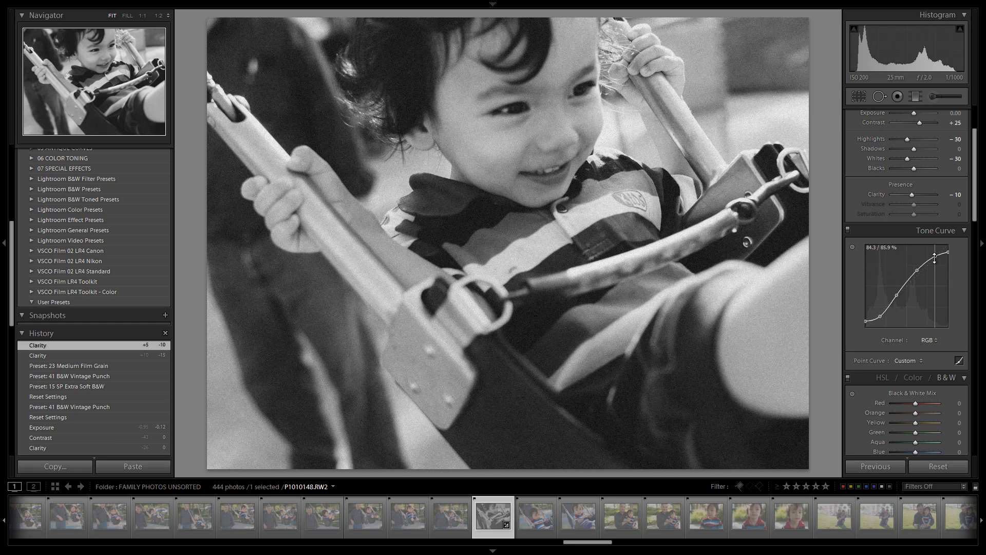
left_click_drag(936, 256, 919, 273)
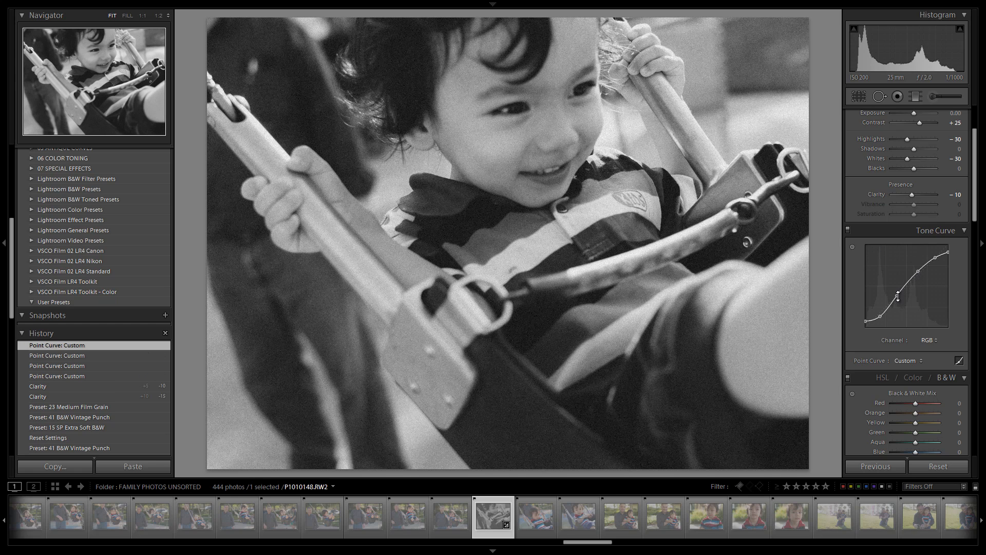
left_click_drag(880, 316, 880, 314)
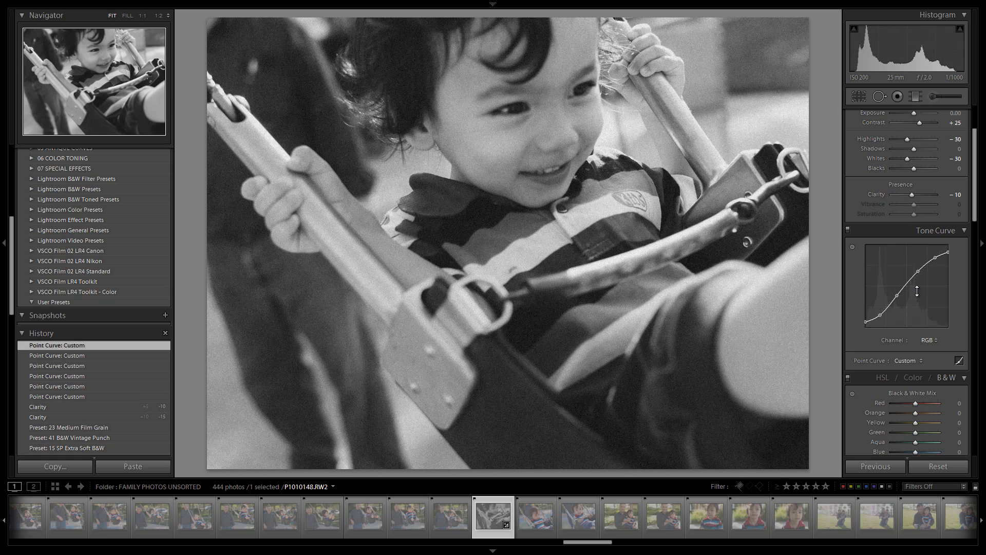
Reset the Luminance noise reduction slider in the Detail panel to 0.
scroll(943, 281, "down", 3)
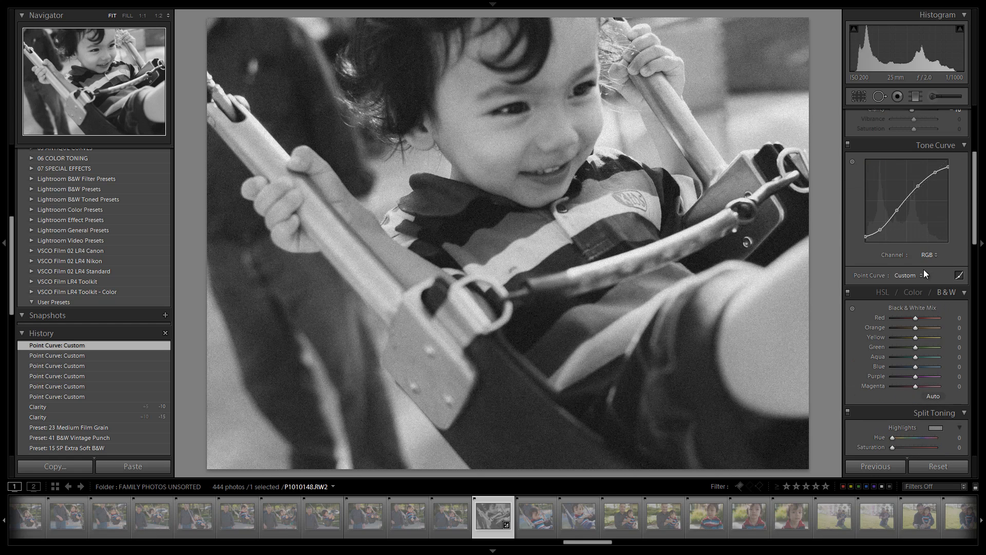
scroll(926, 295, "down", 3)
scroll(926, 295, "down", 9)
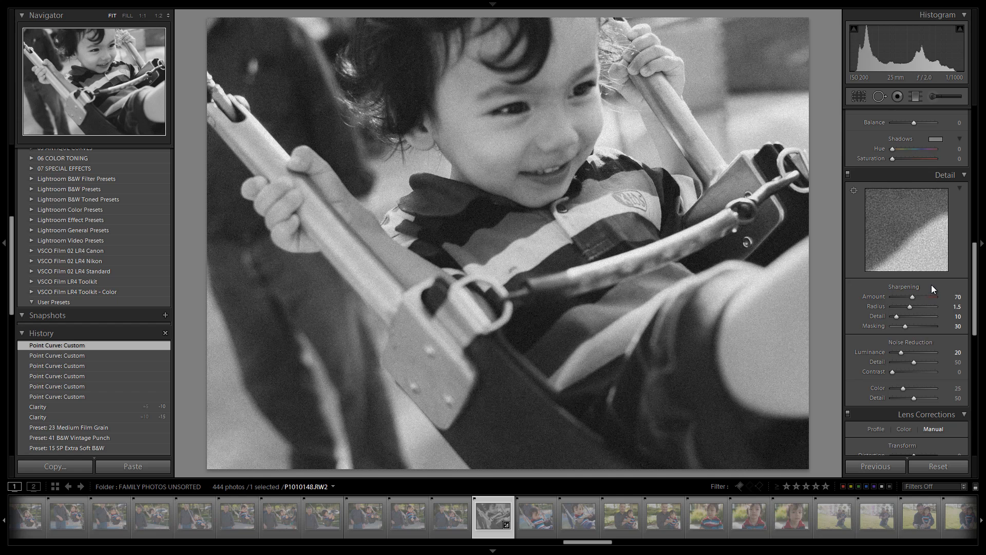
scroll(932, 285, "down", 3)
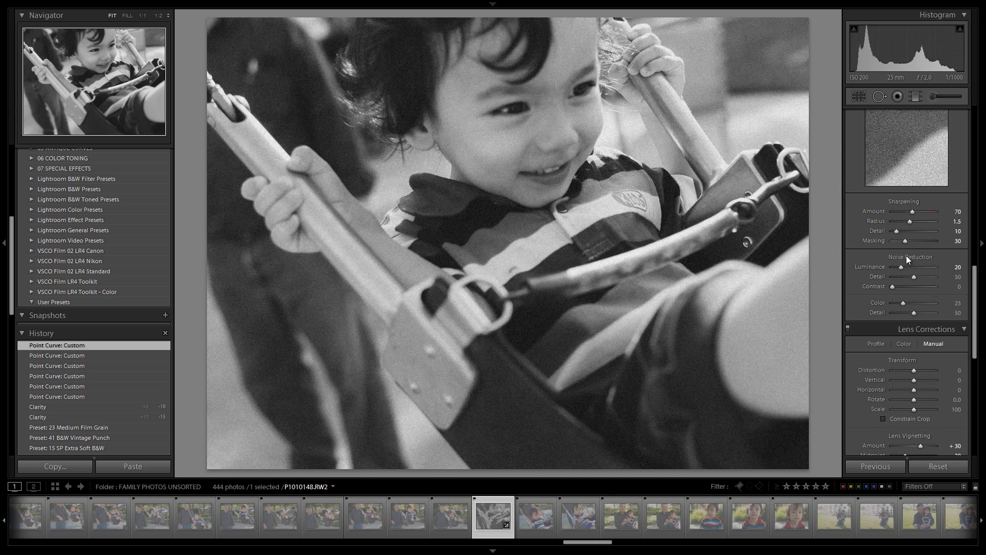
scroll(906, 266, "down", 3)
scroll(920, 321, "up", 3)
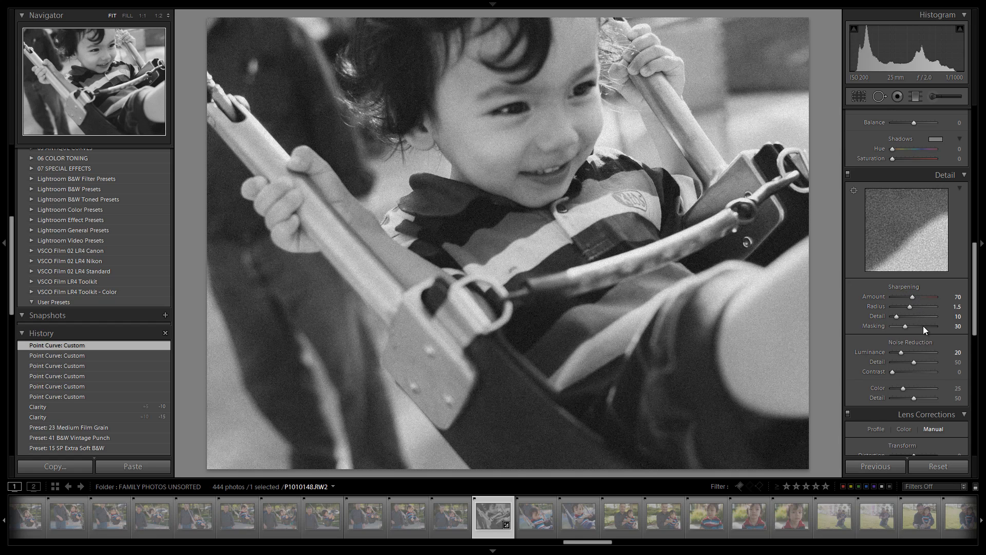
double_click(916, 355)
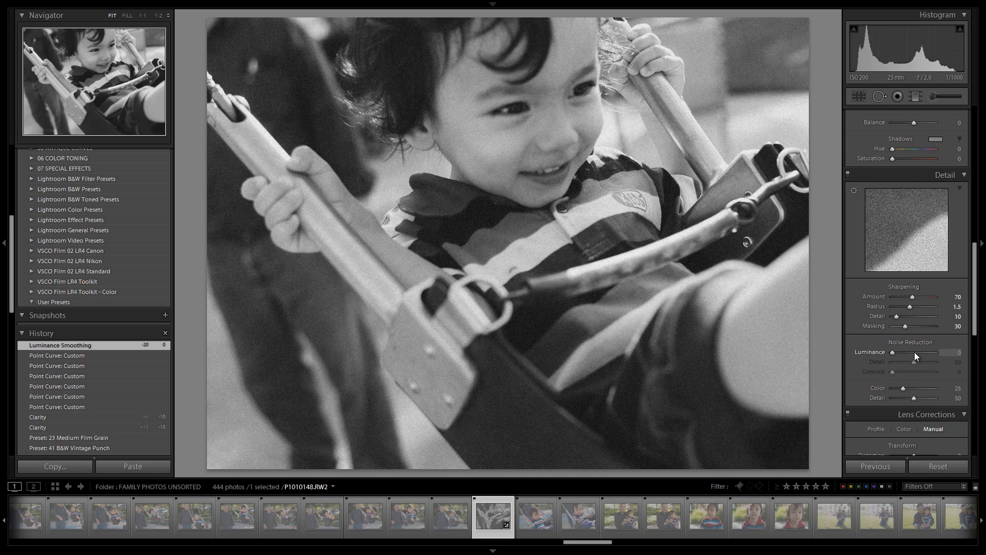
Set the lens vignetting amount to -10 and its midpoint to 20.
scroll(924, 335, "down", 5)
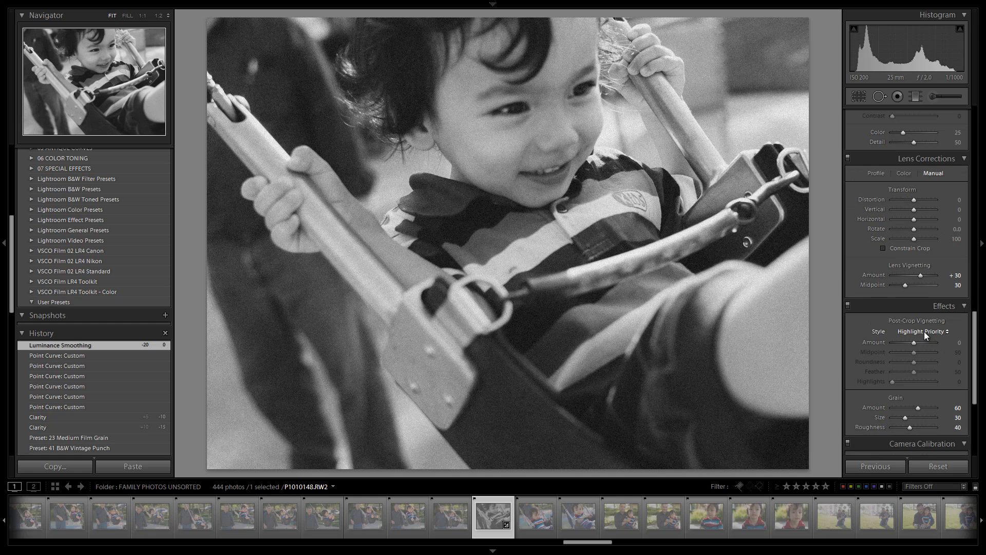
key("shift")
key("shift+Down")
key("shift+Down")
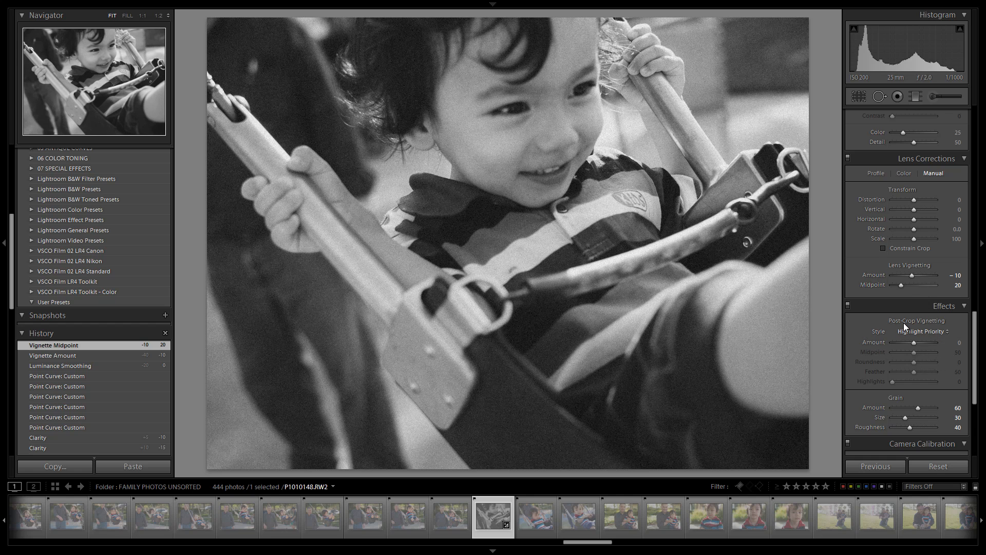
Paint an Adjustment Brush with the 02 Burn (Darken) effect, size 30, over the upper-right background.
scroll(904, 323, "up", 10)
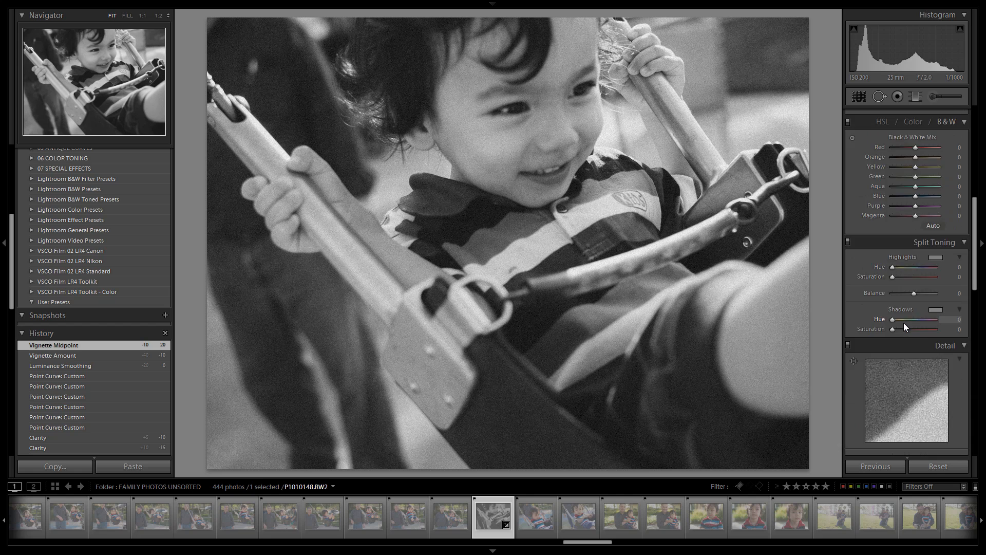
left_click(931, 97)
left_click(912, 133)
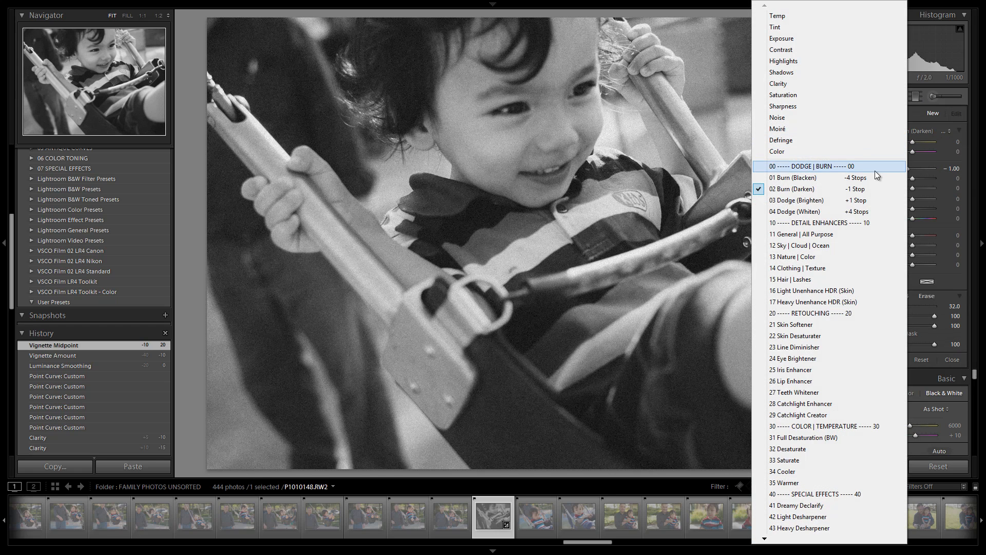
left_click(862, 193)
scroll(773, 80, "down", 7)
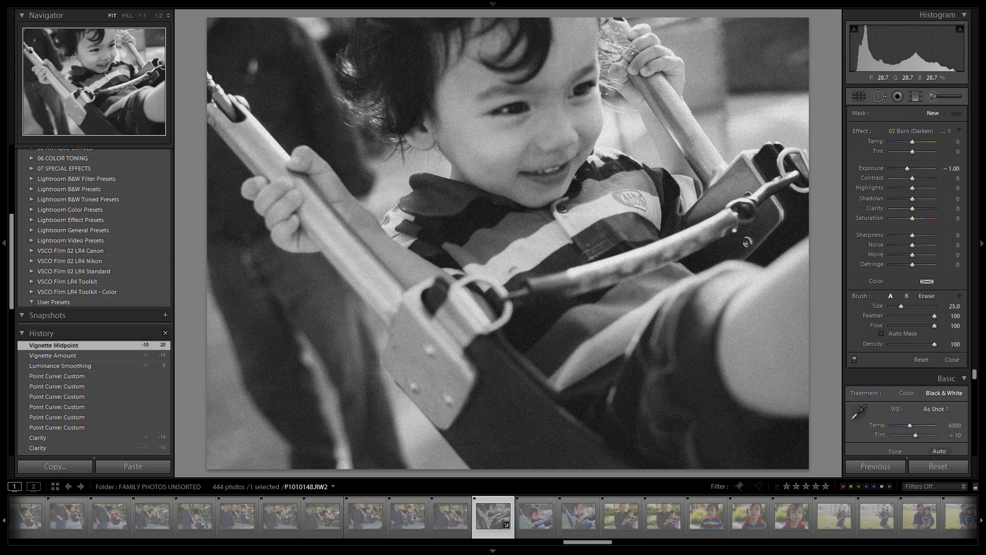
scroll(764, 76, "up", 4)
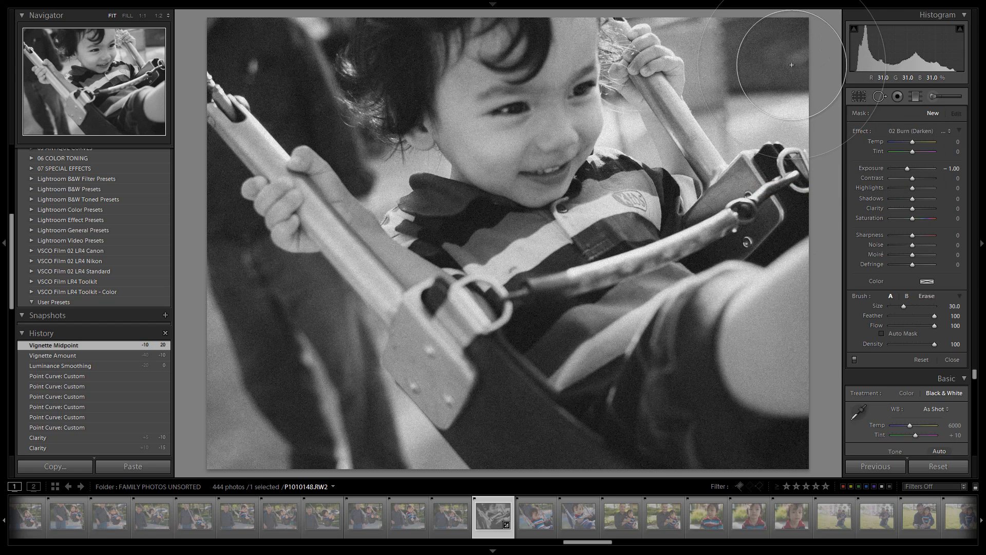
scroll(765, 31, "up", 2)
left_click_drag(764, 10, 790, 57)
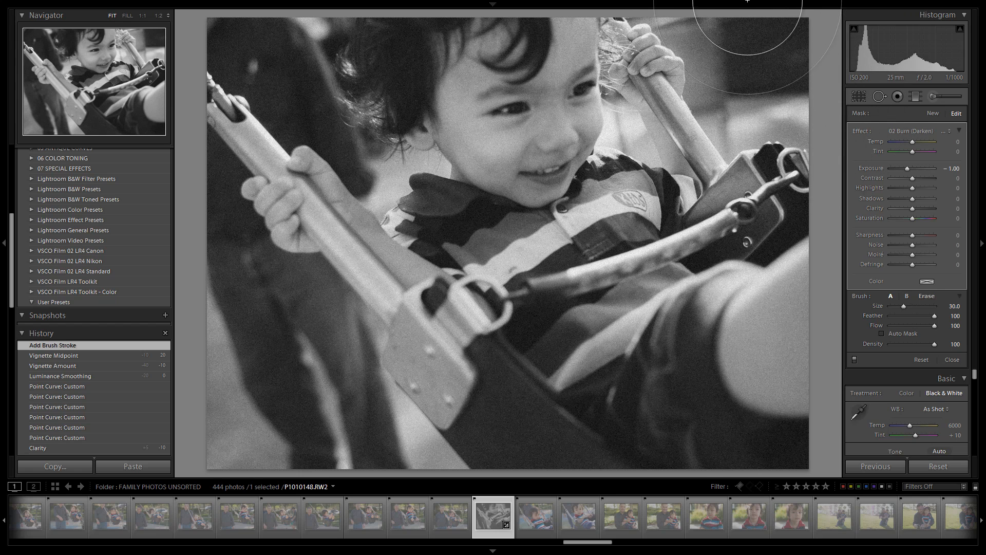
mouse_move(822, 74)
left_mouse_down()
mouse_move(783, 35)
mouse_move(771, 1)
mouse_move(771, 25)
left_mouse_up()
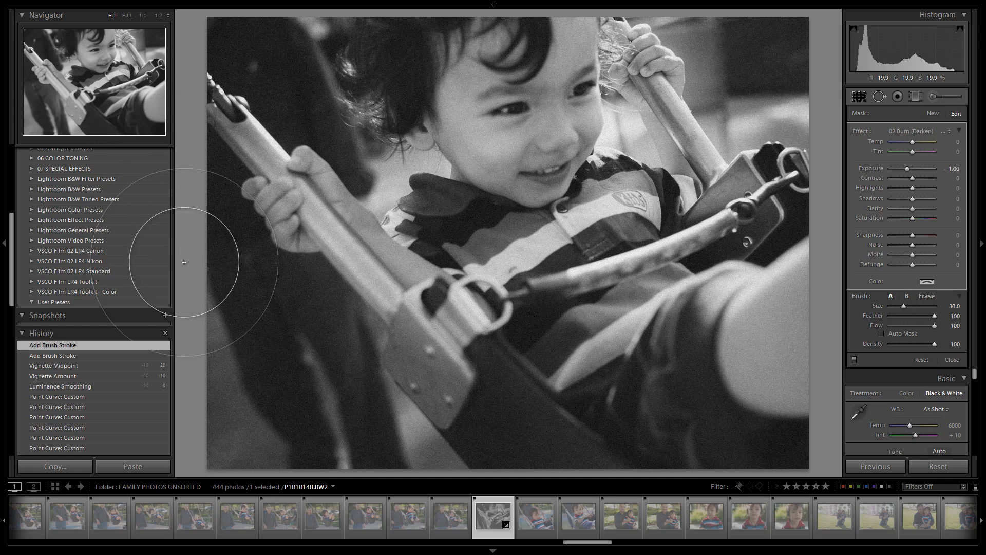
left_click_drag(637, 554, 640, 552)
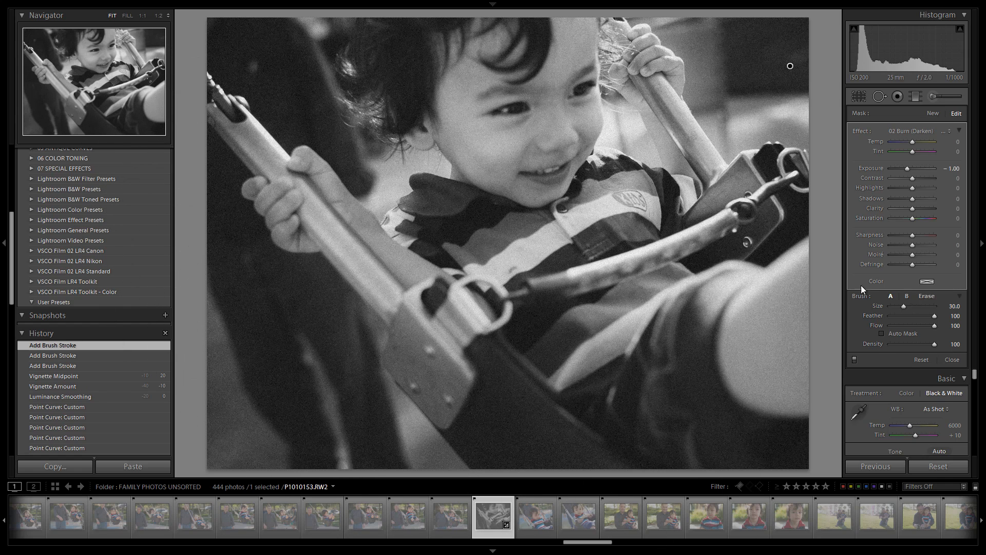
Lighten the burn adjustment's exposure to -0.47 and close the brush.
key("shift+Up")
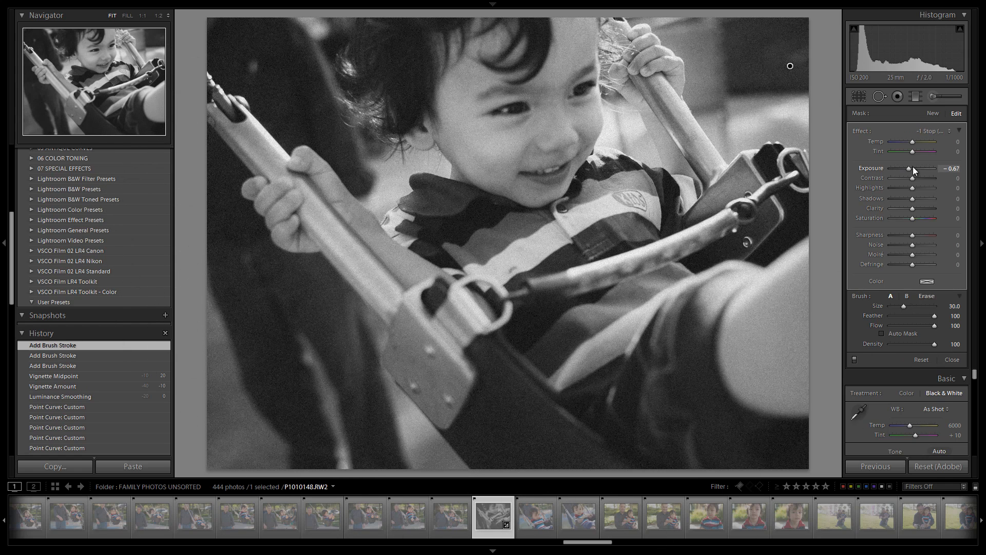
key("Up")
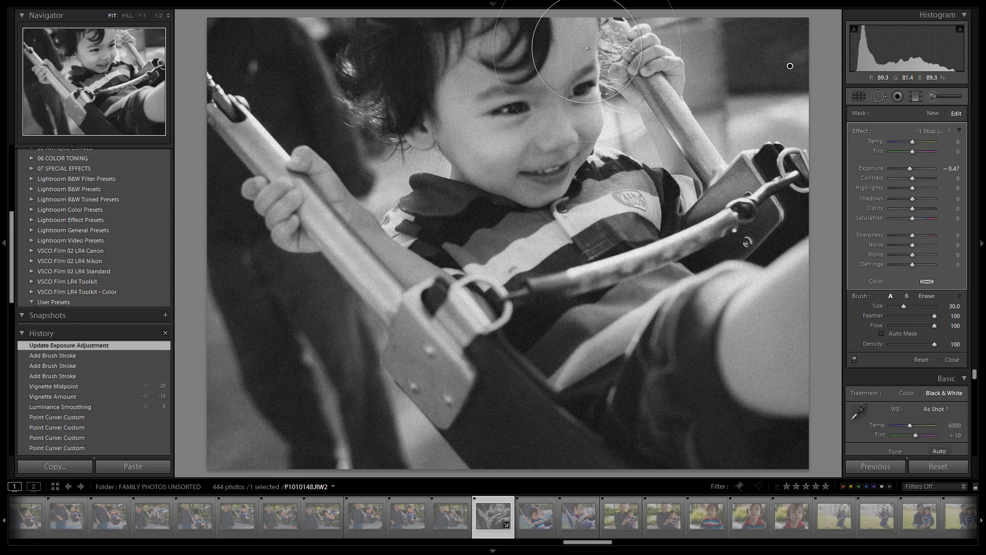
left_click(936, 96)
Start a new brush adjustment using the 43 Heavy Desharpener effect.
left_click(935, 97)
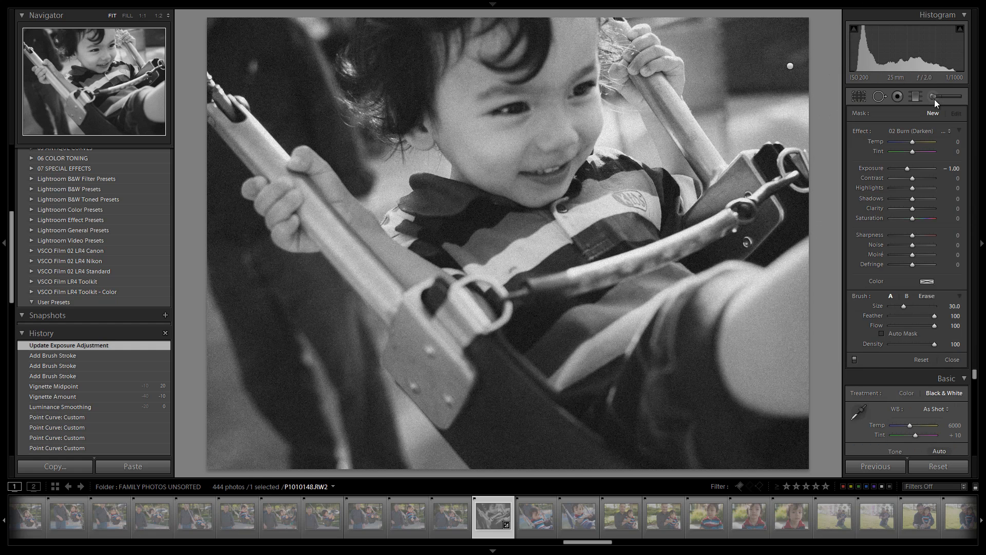
left_click(925, 132)
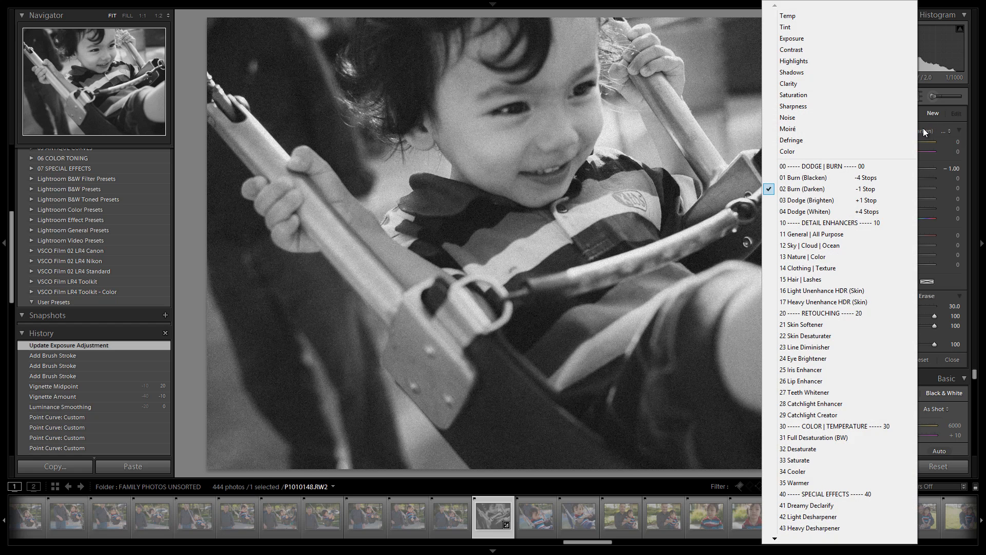
left_click(939, 99)
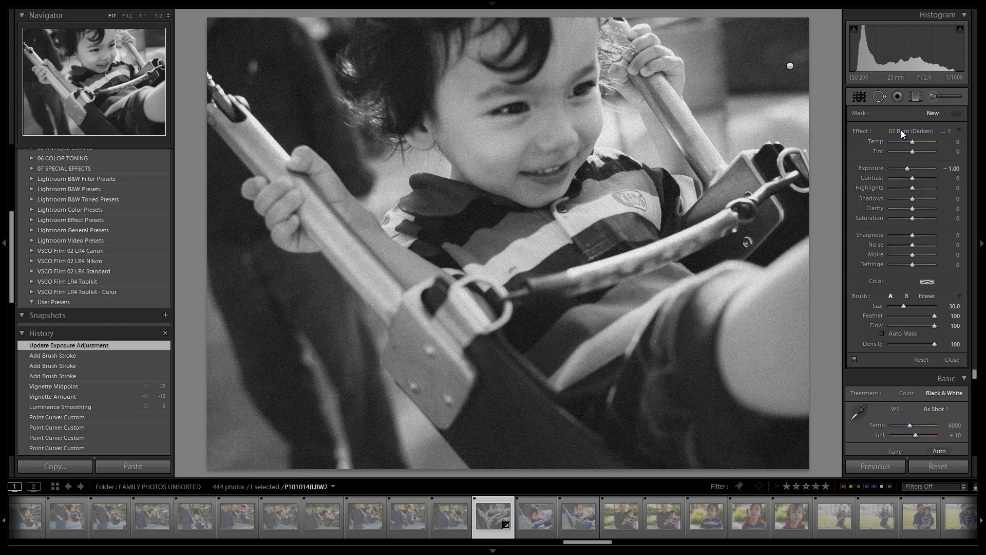
left_click(931, 98)
left_click(931, 98)
left_click(918, 130)
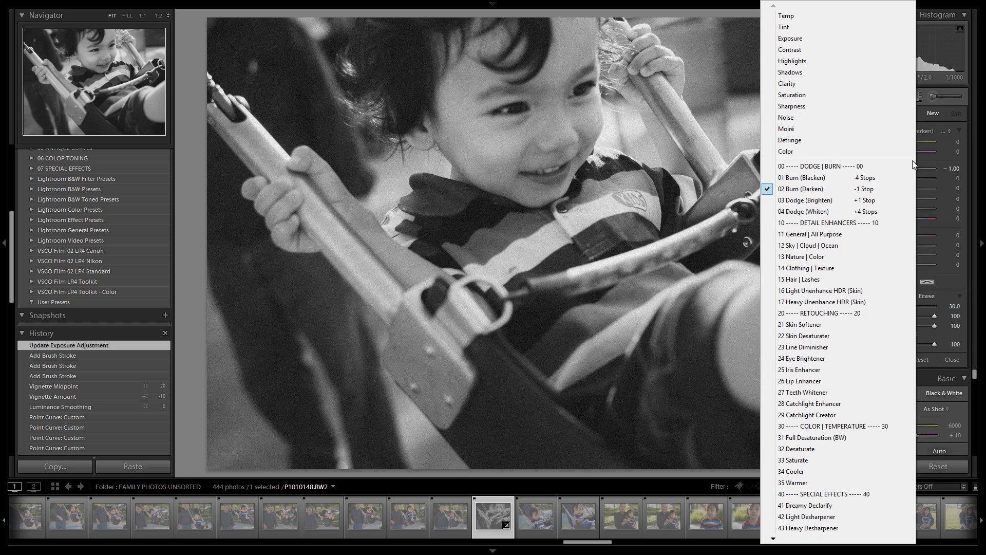
left_click(808, 528)
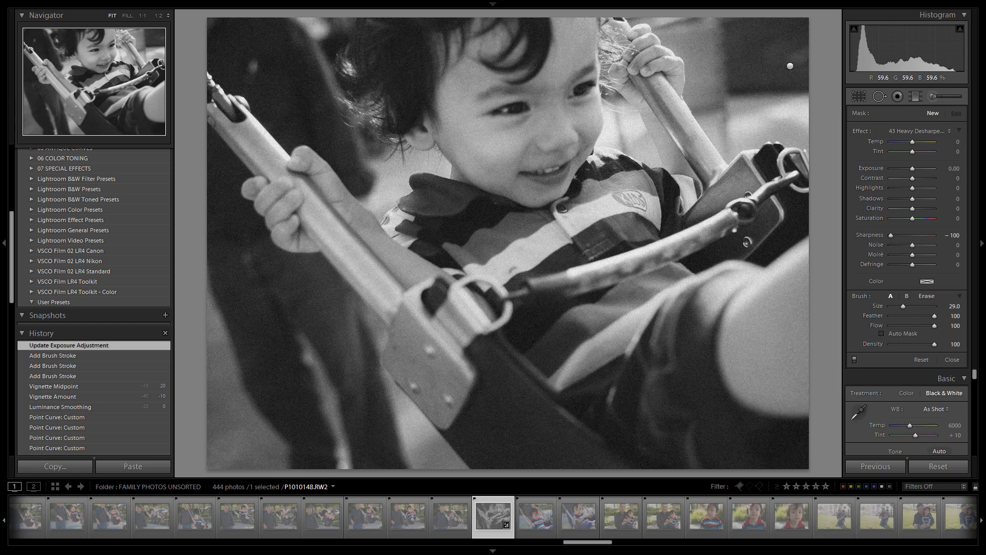
Paint desharpening strokes, brush size about 12, over the swing chains and background around the boy's head.
scroll(642, 78, "down", 2)
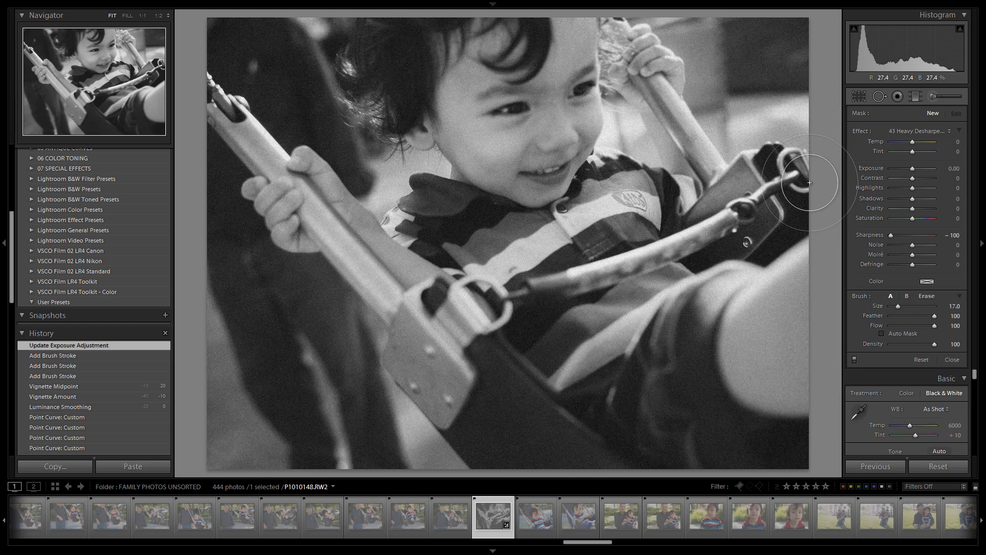
left_click(767, 168)
left_click_drag(766, 168, 626, 95)
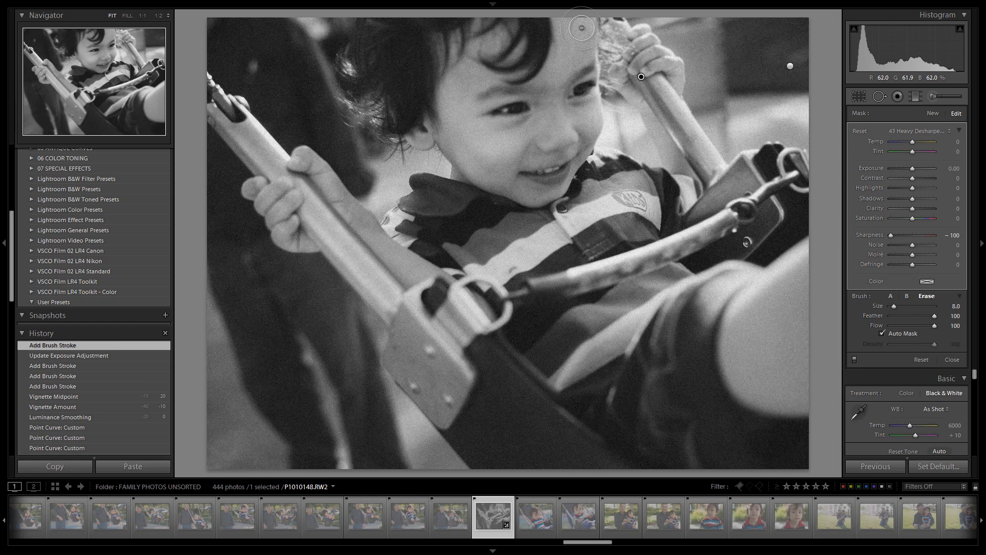
mouse_move(581, 26)
left_mouse_down("alt")
mouse_move(589, 124)
mouse_move(587, 19)
mouse_move(580, 66)
mouse_move(591, 123)
mouse_move(573, 162)
mouse_move(613, 163)
mouse_move(576, 175)
left_mouse_up("alt")
scroll(633, 162, "down", 5)
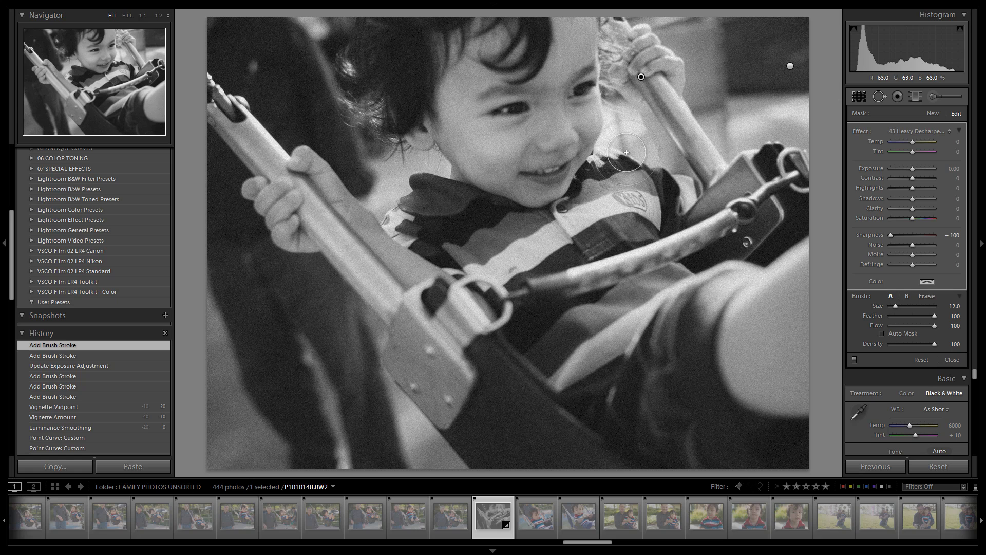
mouse_move(626, 154)
left_mouse_down()
mouse_move(605, 182)
mouse_move(610, 169)
mouse_move(651, 154)
left_mouse_up()
mouse_move(343, 103)
left_mouse_down()
mouse_move(372, 128)
mouse_move(339, 93)
mouse_move(326, 14)
mouse_move(360, 108)
left_mouse_up()
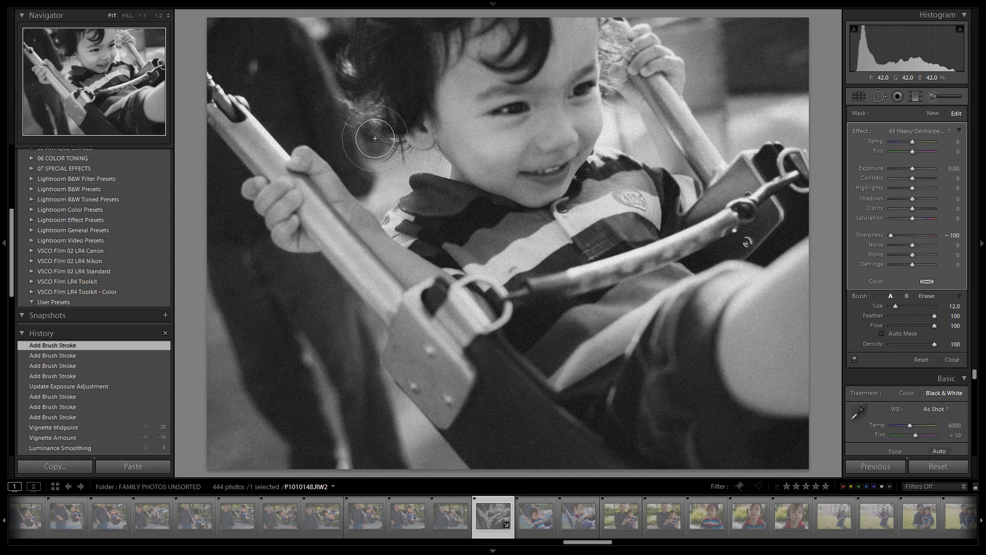
mouse_move(390, 155)
left_mouse_down()
mouse_move(365, 145)
mouse_move(333, 51)
left_mouse_up()
key("shift")
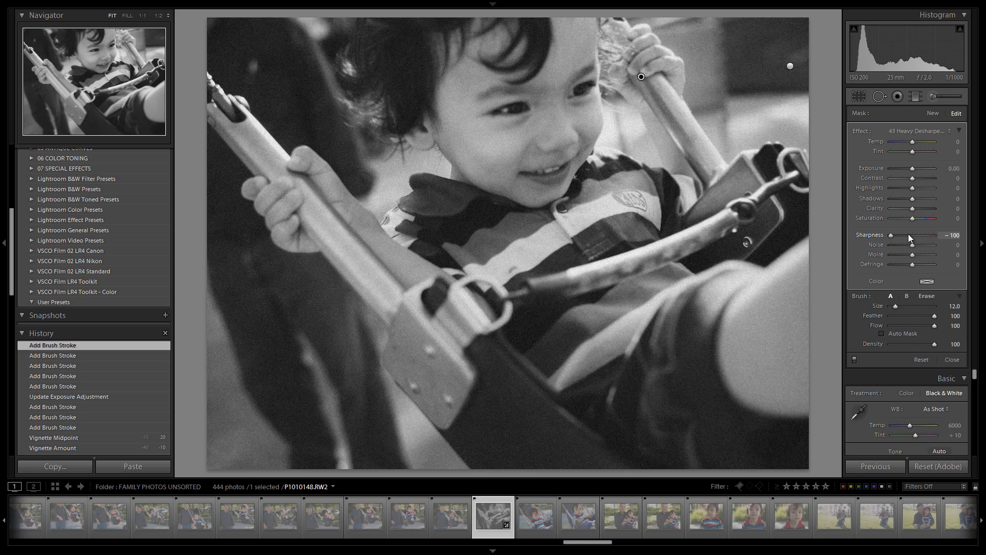
Set the desharpen sharpness to -74, paint more strokes along the swing rope at size 10, and close the brush.
left_click_drag(896, 234, 897, 236)
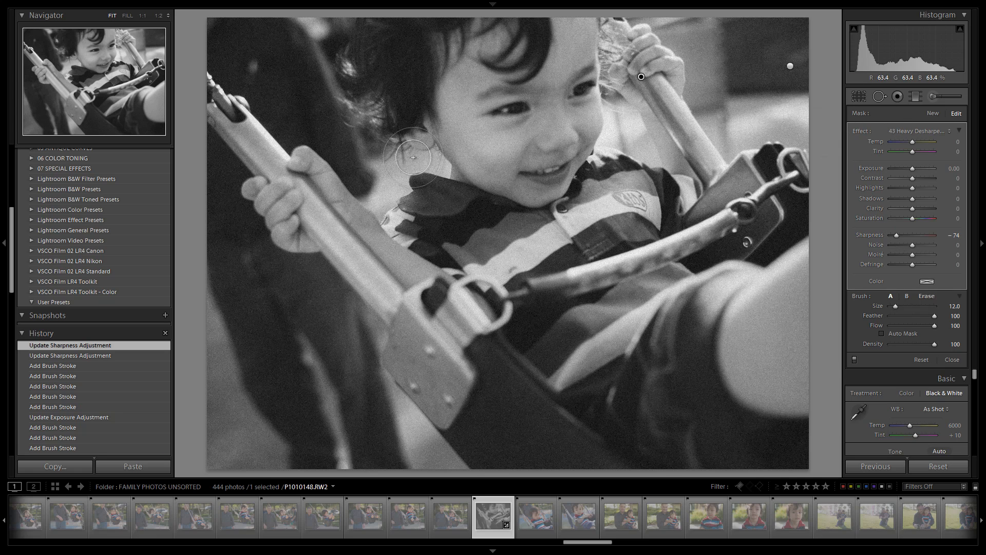
key("[")
mouse_move(430, 165)
left_mouse_down()
mouse_move(439, 181)
mouse_move(411, 187)
mouse_move(384, 213)
mouse_move(414, 225)
left_mouse_up()
left_click_drag(405, 225, 391, 219)
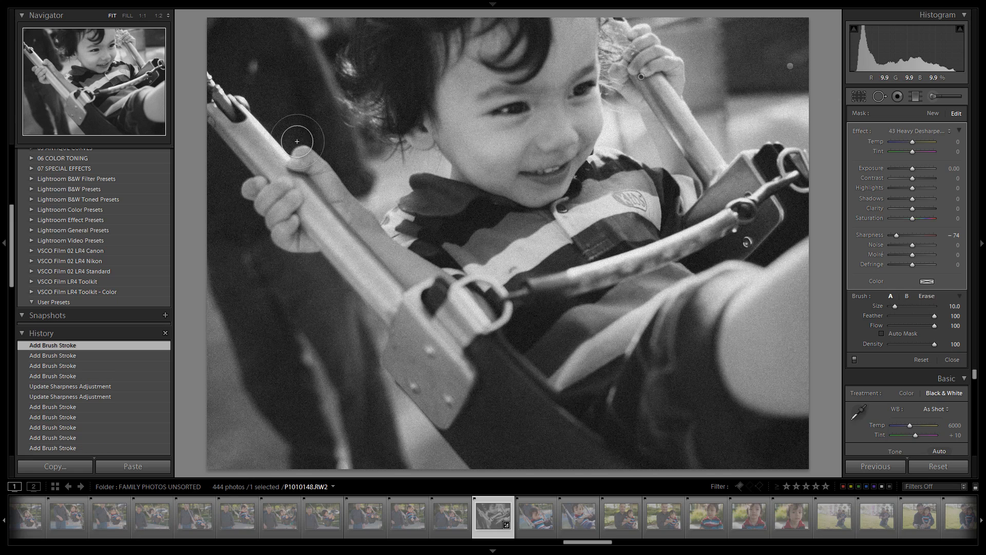
mouse_move(297, 140)
left_mouse_down()
mouse_move(212, 98)
mouse_move(216, 126)
mouse_move(209, 83)
left_mouse_up()
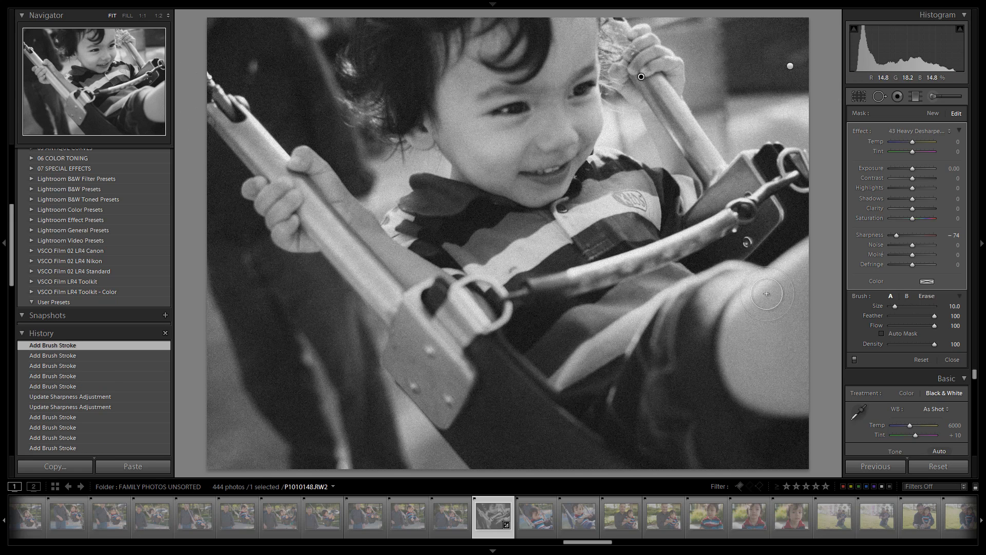
left_click(933, 96)
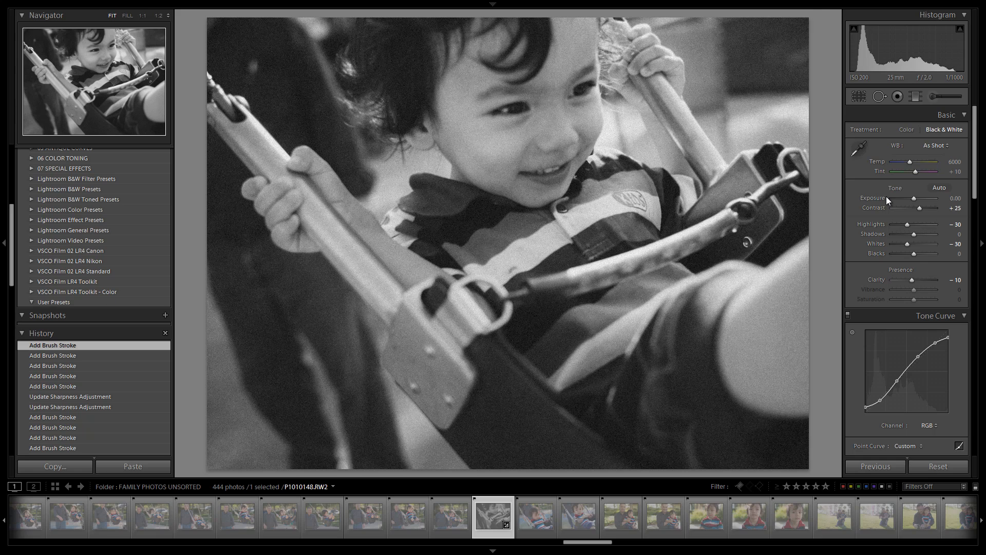
Toggle between the before and after views of the photo.
key("backslash")
key("backslash")
key("backslash")
key("backslash")
Raise the overall Exposure to +0.20.
left_click(946, 97)
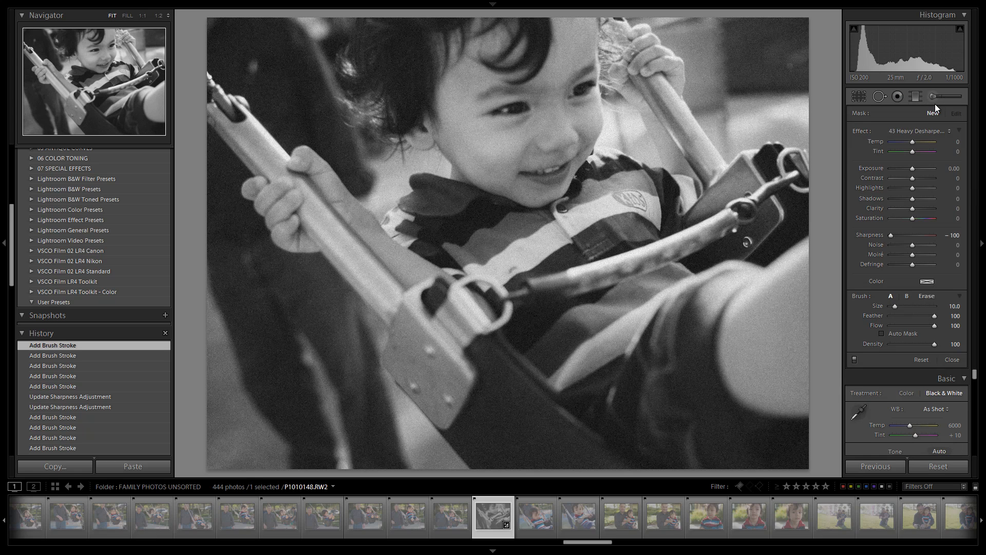
left_click(932, 100)
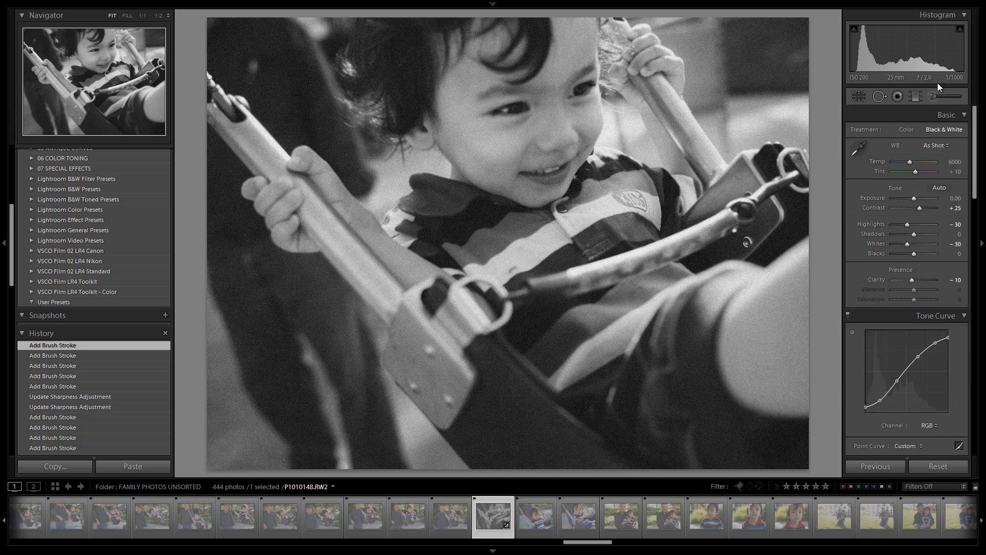
key("Up")
key("Up")
key("Up")
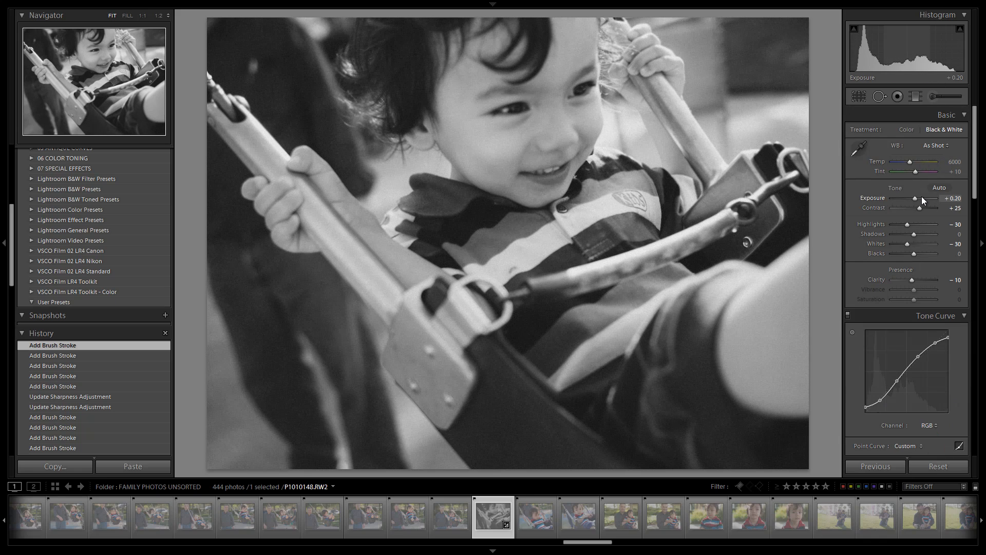